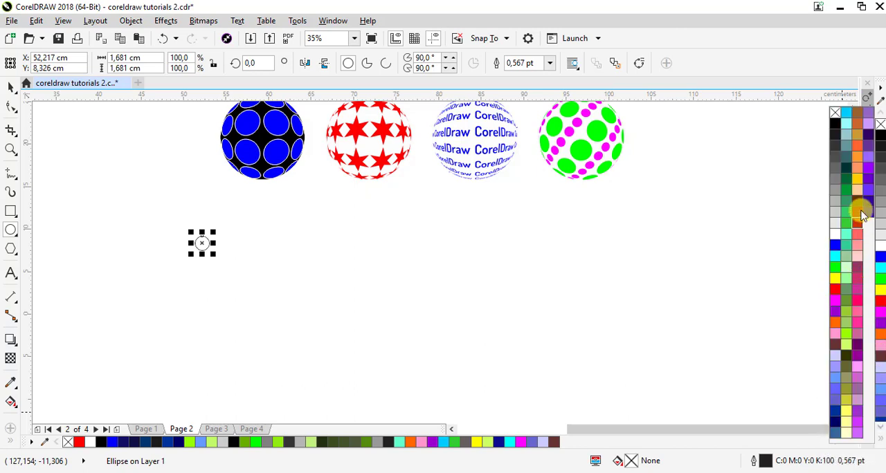
Fill the small circle with light green (#99CC33) and remove its outline
left_click(860, 152)
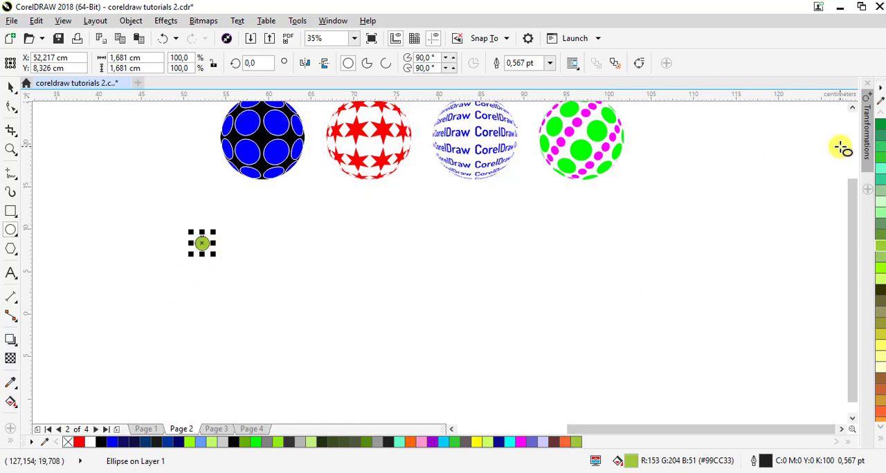
left_click(881, 438)
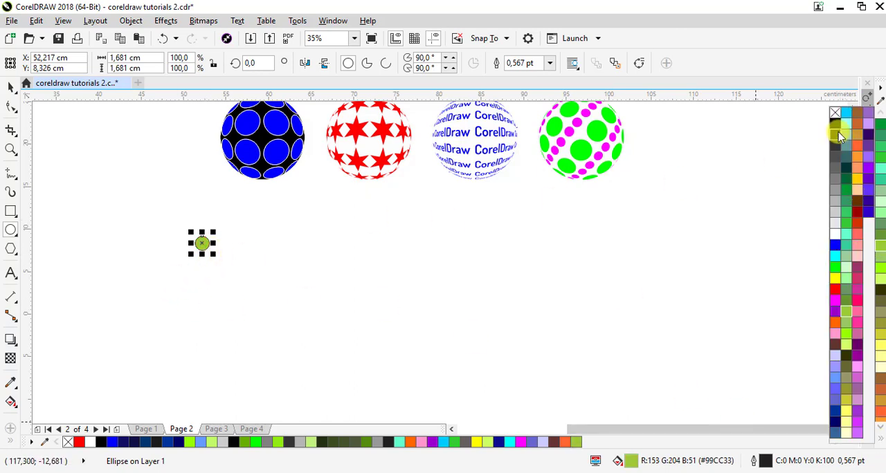
right_click(836, 113)
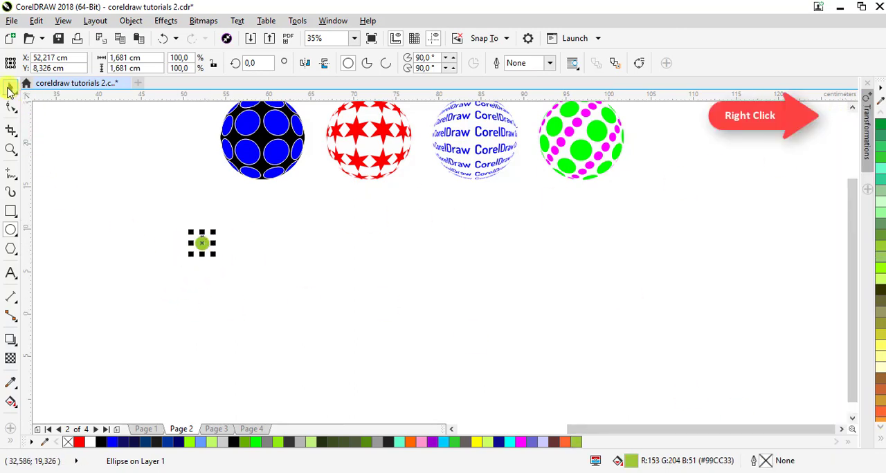
left_click(164, 242)
left_click(202, 242)
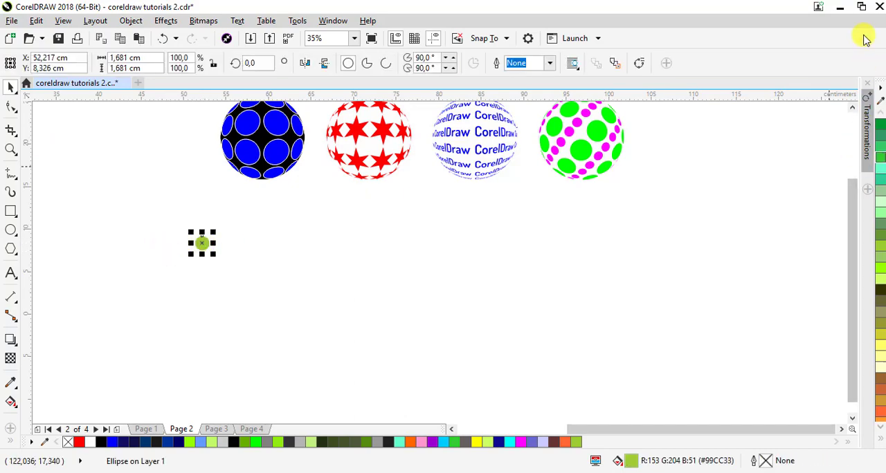
Create a horizontal row by adding 6 copies of the green circle rightward with the Position transformation at a 1,881 cm X offset
left_click(131, 20)
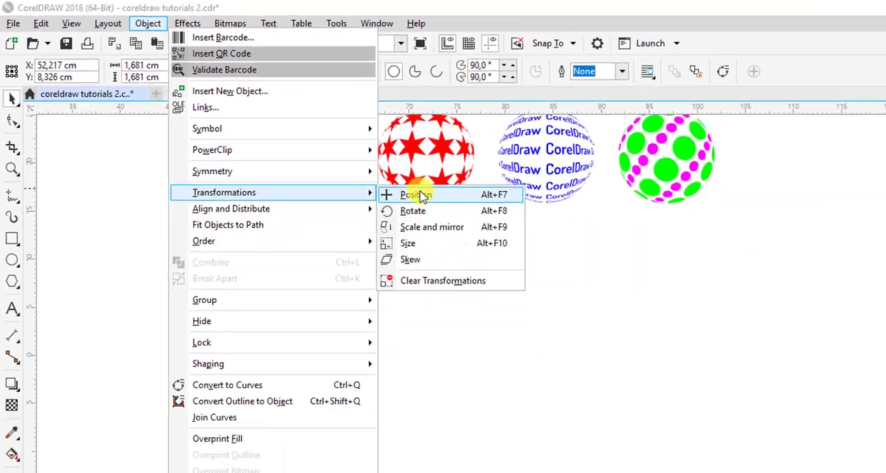
left_click(408, 197)
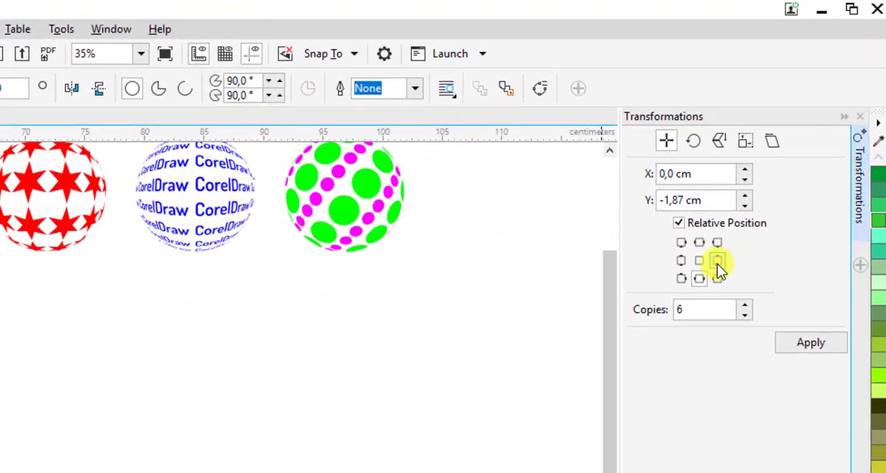
left_click(764, 188)
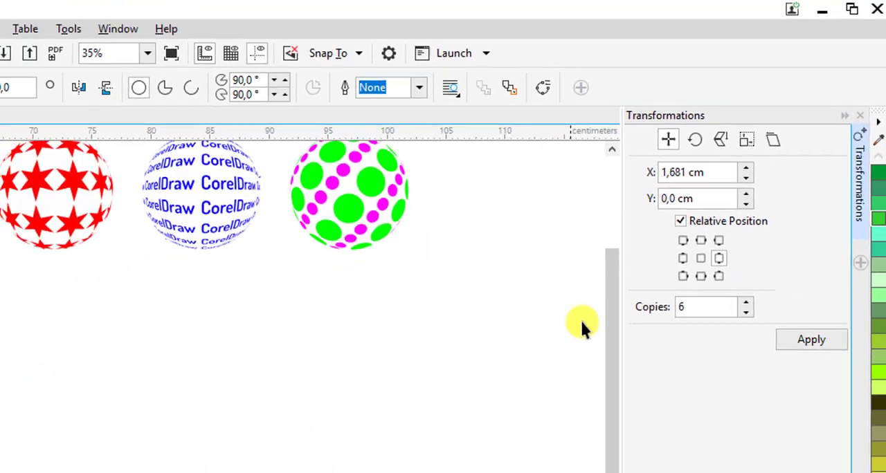
left_click(686, 352)
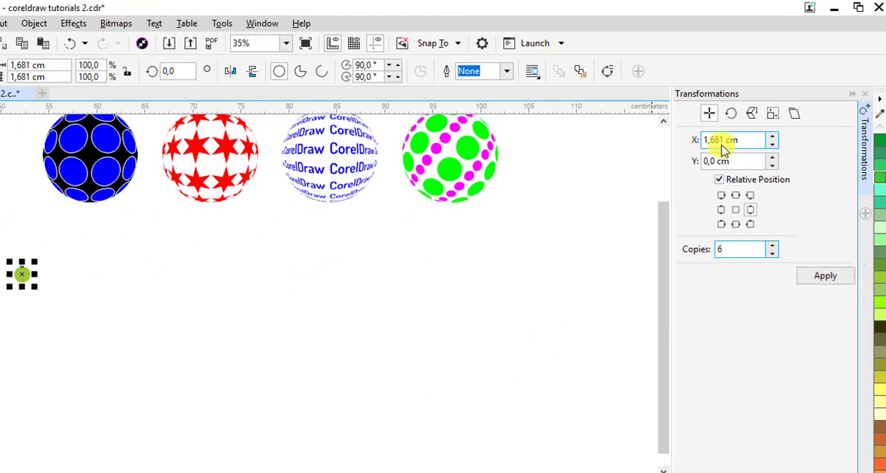
left_click(820, 276)
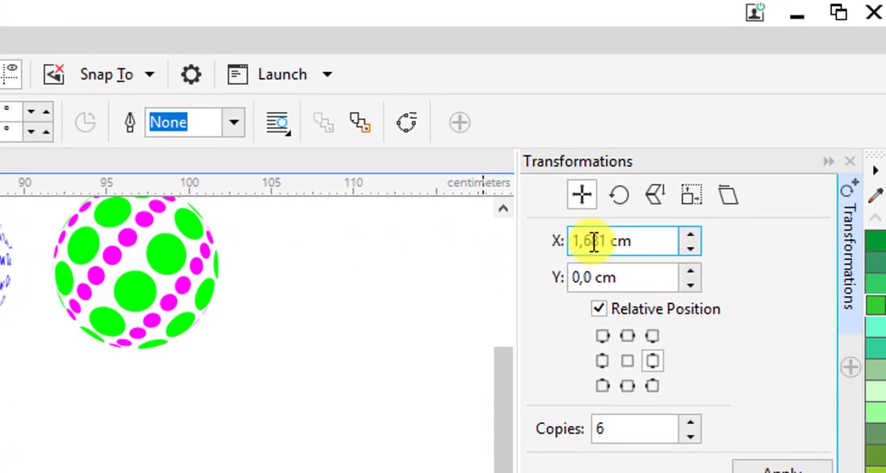
left_click(589, 241)
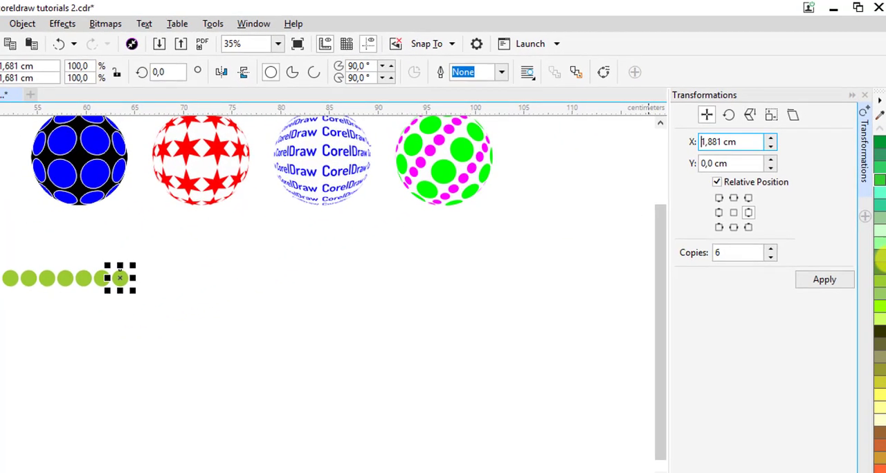
left_click(47, 256)
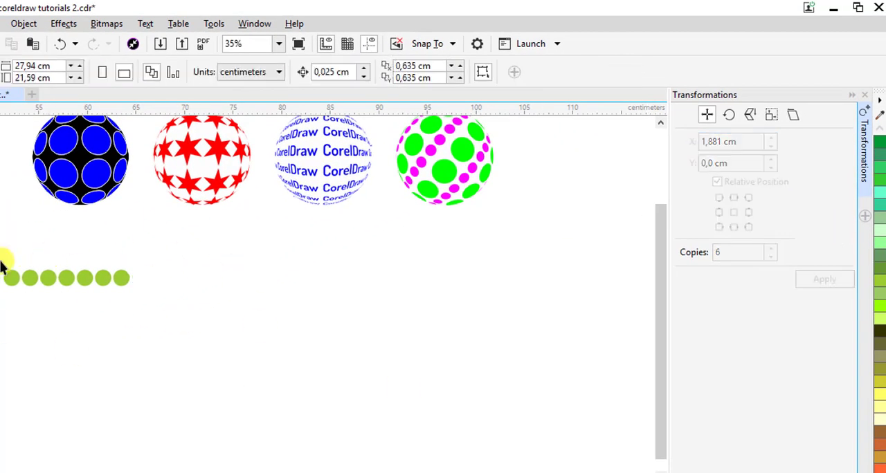
Move the row of green circles under the blue sphere and add 6 copies downward at a Y offset of -1,8 cm
left_click_drag(162, 298, 147, 278)
left_click(713, 164)
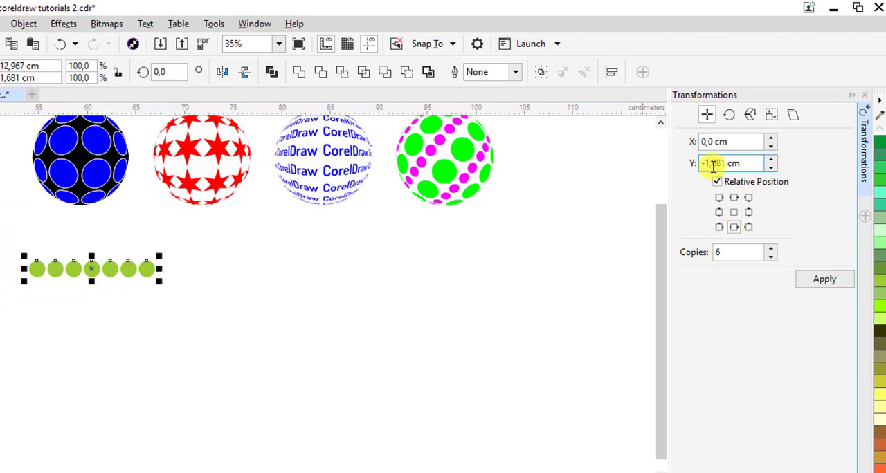
double_click(713, 165)
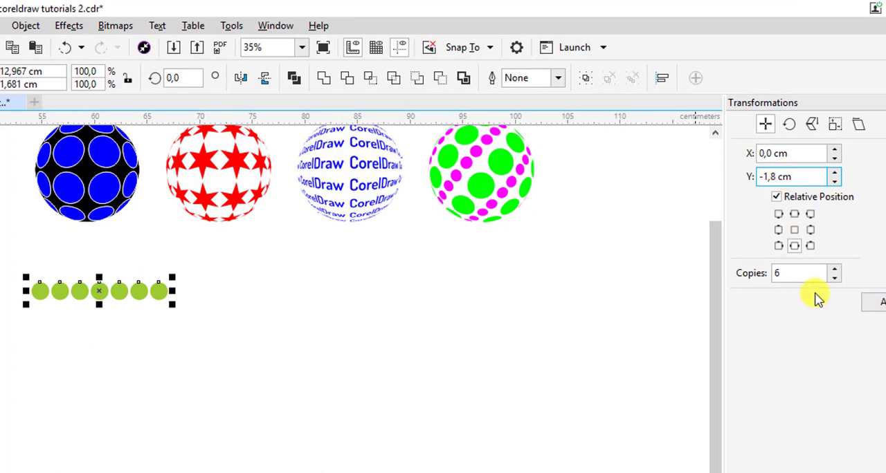
key("Return")
left_click(328, 388)
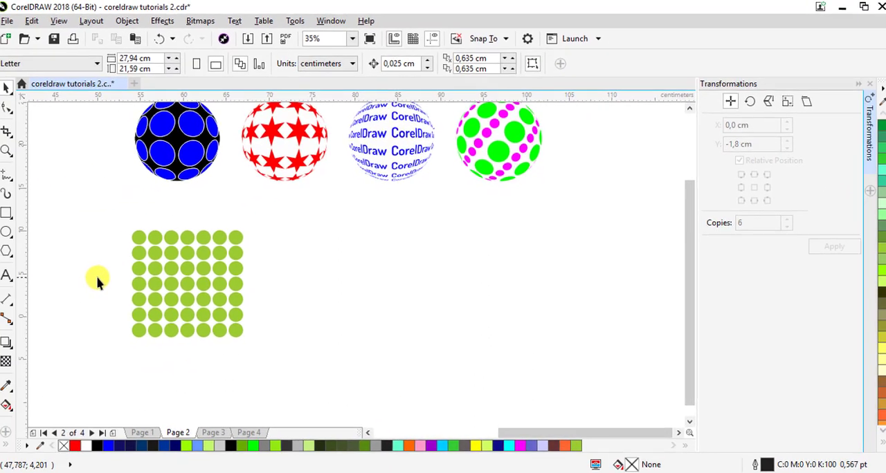
Draw a perfect circle about 10 cm in diameter and centre it roughly over the grid of green dots
scroll(97, 276, "up", 2)
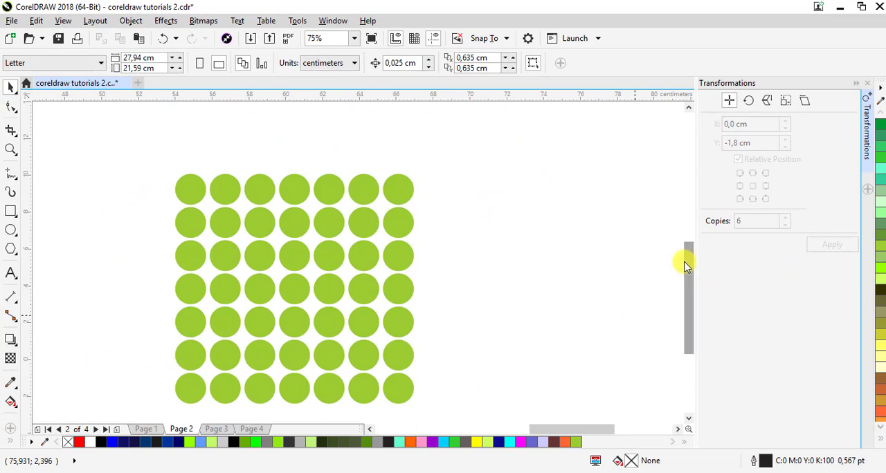
left_click_drag(685, 265, 686, 279)
left_click(859, 85)
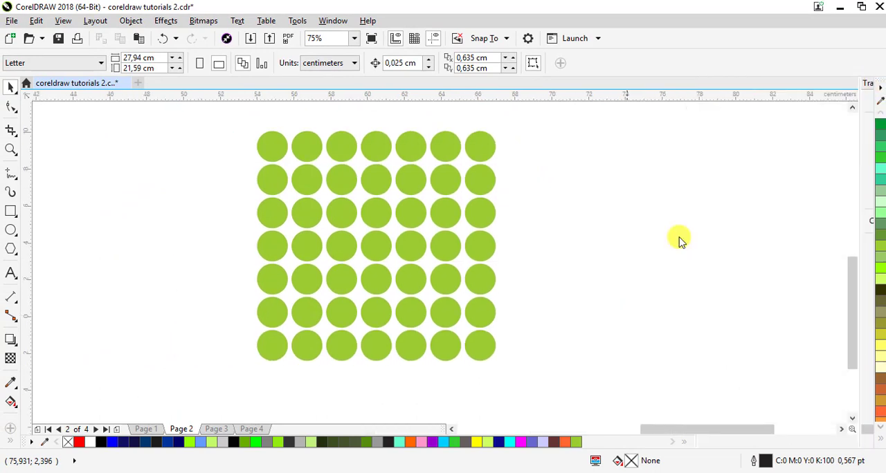
left_click(11, 232)
mouse_move(292, 146)
left_mouse_down()
mouse_move(402, 243)
mouse_move(476, 331)
left_mouse_up()
left_click(10, 87)
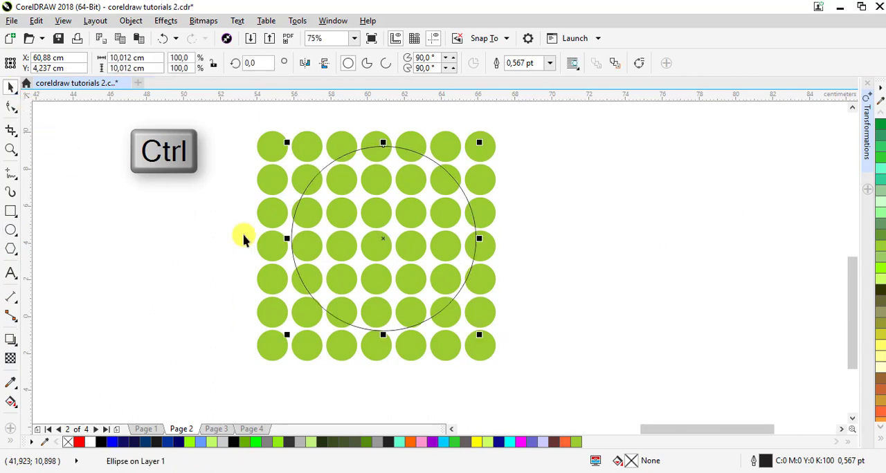
left_click_drag(374, 248, 368, 248)
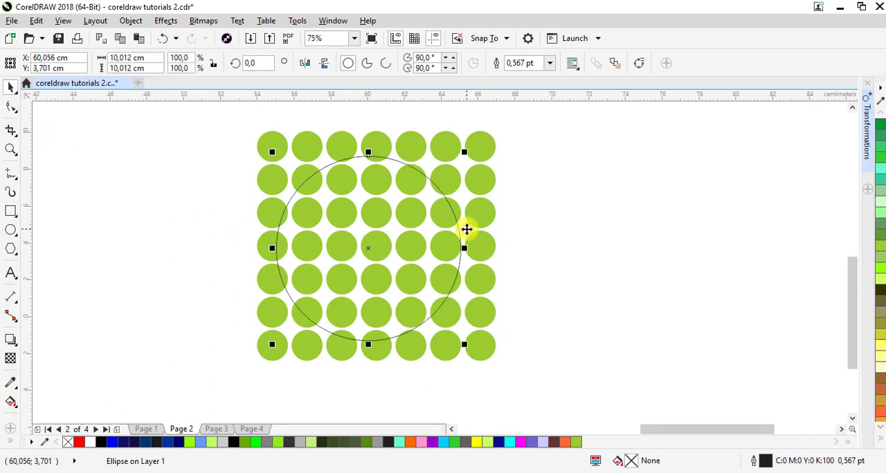
left_click_drag(443, 214, 446, 210)
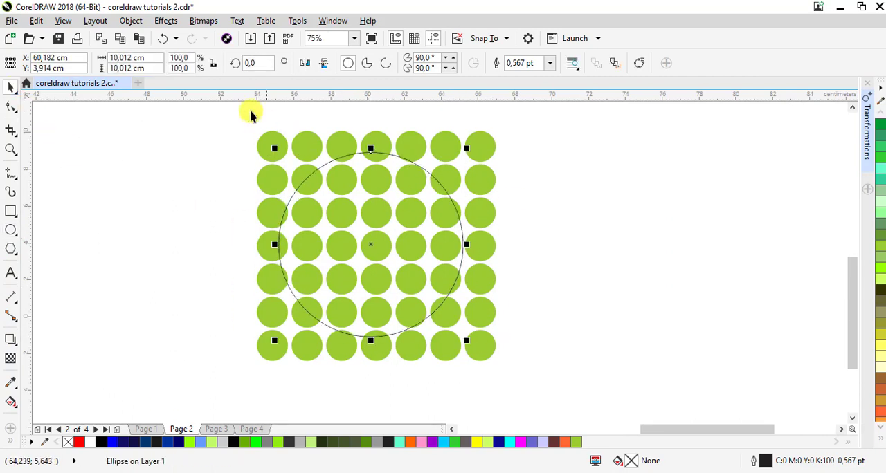
Apply a Fish Eye lens effect to the large circle over the dot grid
left_click(165, 21)
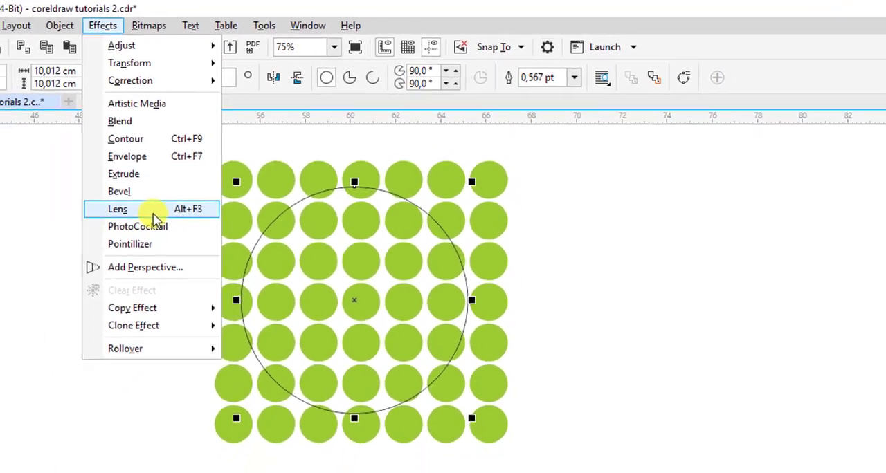
left_click(154, 214)
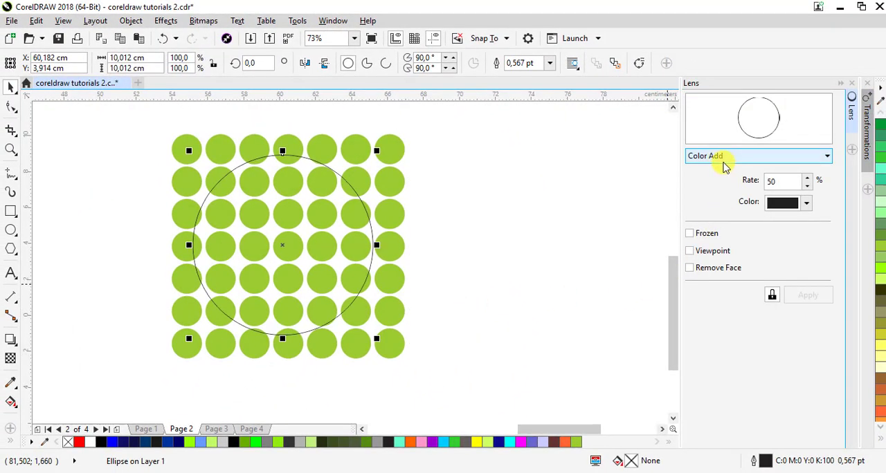
left_click(720, 156)
left_click(708, 215)
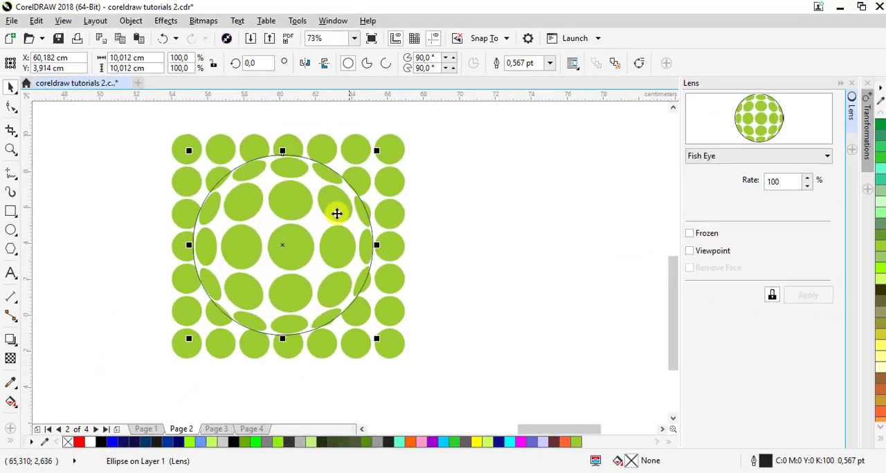
Try different Fish Eye distortion rates and set the lens rate to 120%
left_click(807, 187)
left_click(807, 187)
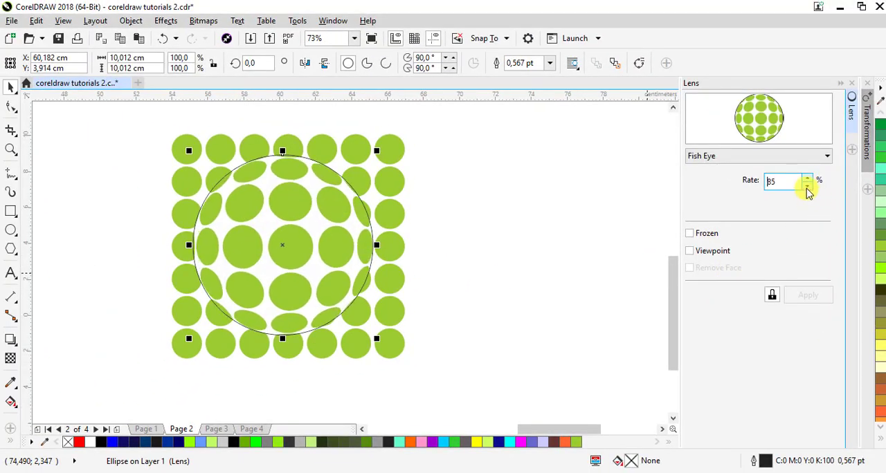
left_click(807, 188)
left_click(807, 187)
left_click(807, 188)
left_click(807, 187)
left_click(807, 188)
left_click(806, 188)
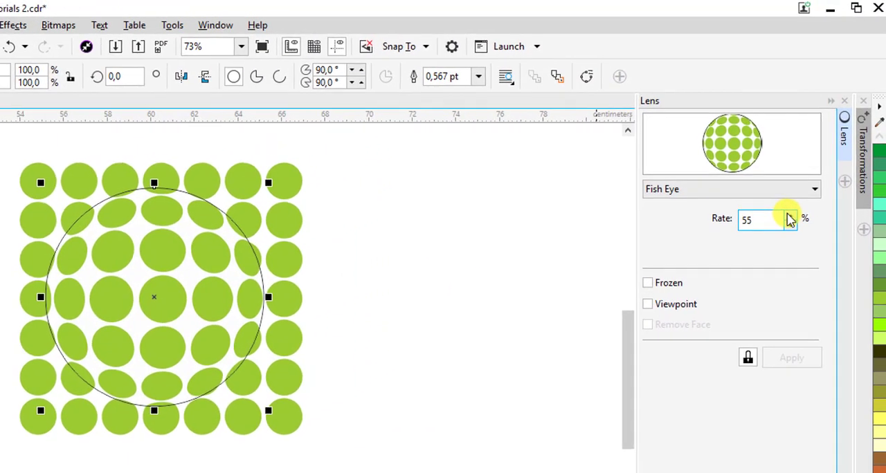
left_click(807, 178)
left_click(807, 178)
left_click(807, 178)
left_click(807, 178)
left_click(807, 178)
left_click(789, 216)
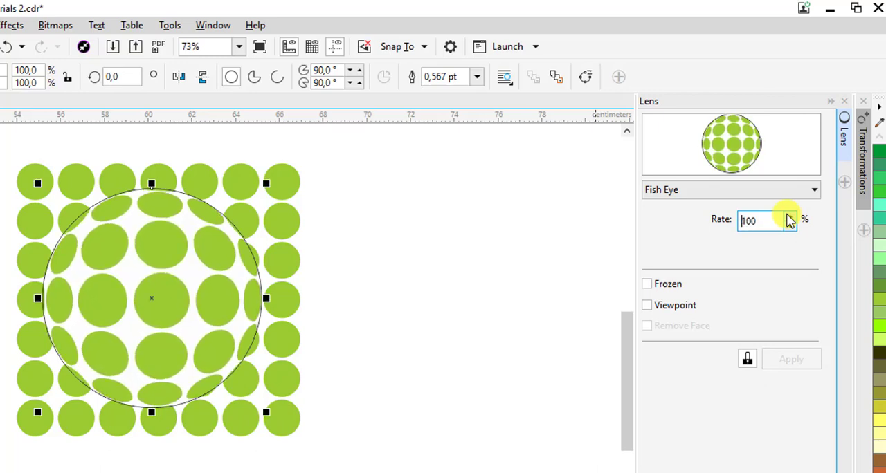
left_click(789, 216)
left_click(789, 216)
left_click(789, 227)
left_click(789, 226)
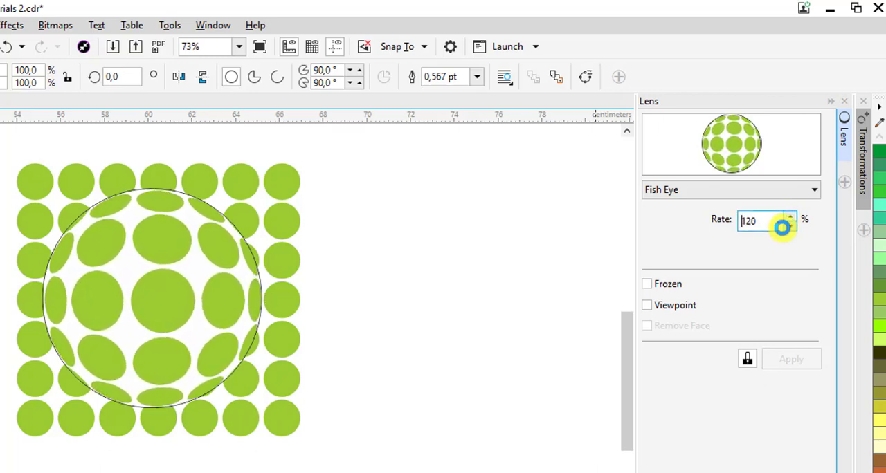
Freeze the Fish Eye lens and move the resulting sphere to the right of the dot grid
left_click(647, 286)
left_click_drag(152, 298, 469, 297)
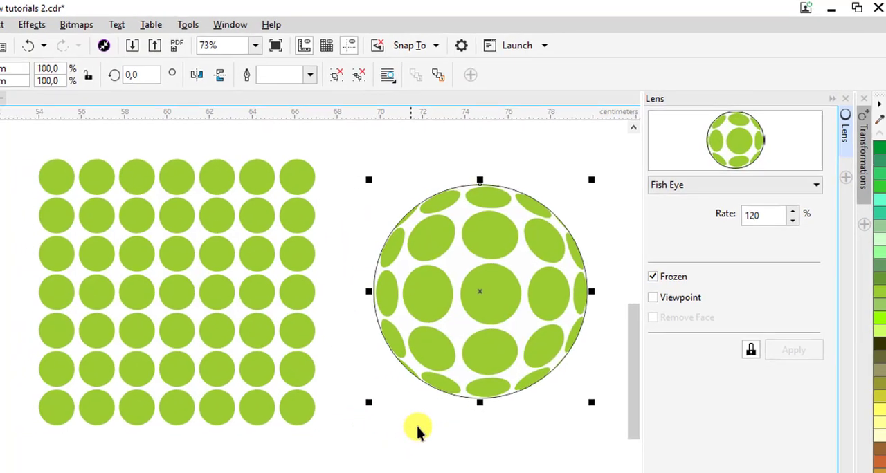
Remove the outline from the green dotted sphere and place the sphere directly below the blue one
scroll(418, 427, "down", 1)
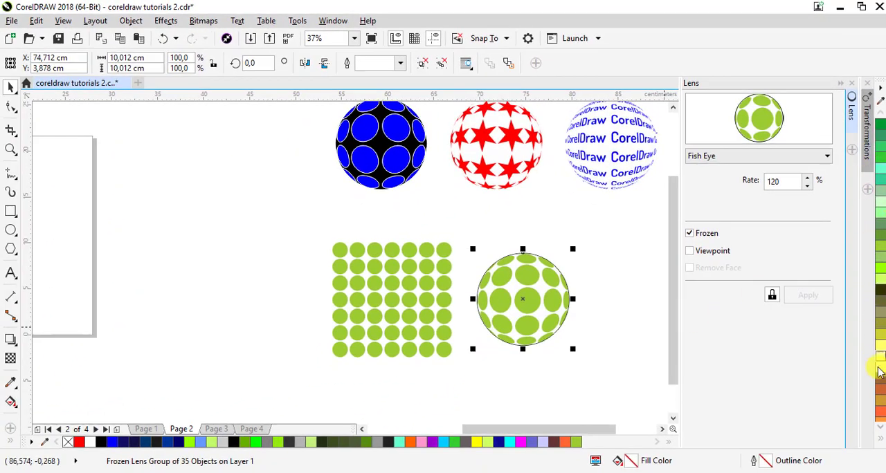
left_click(881, 446)
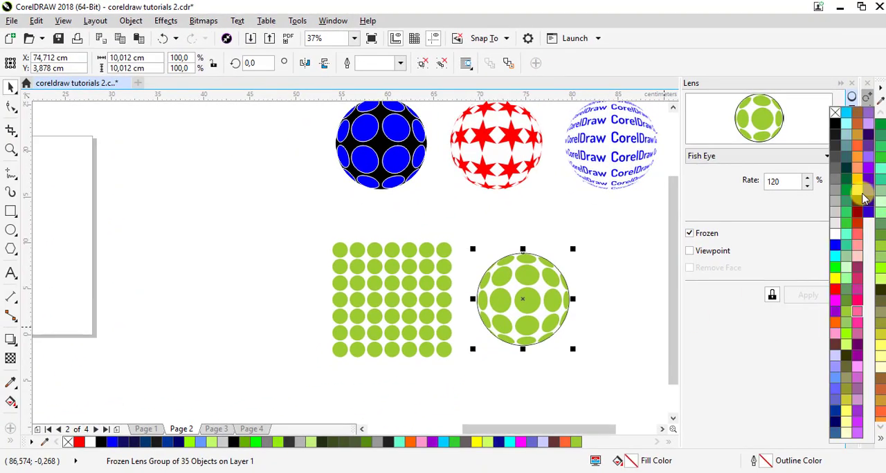
left_click(834, 113)
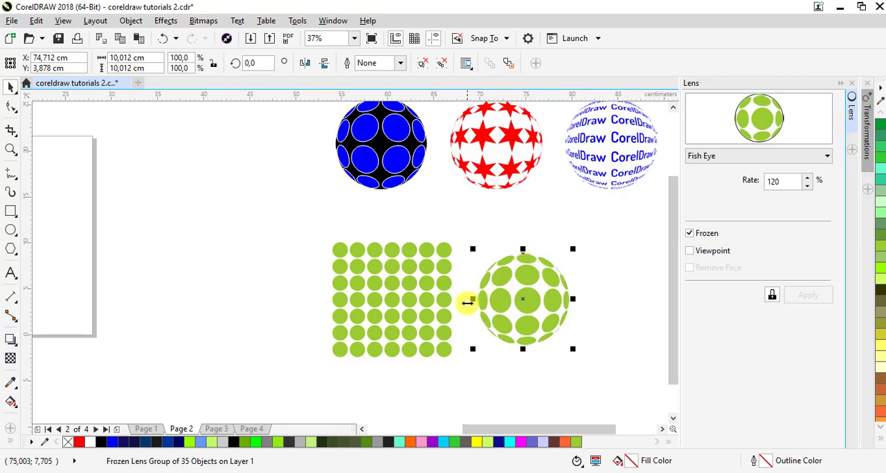
left_click_drag(510, 291, 359, 250)
Select the whole grid of green dots, move it away from the sphere and delete it
left_click_drag(300, 233, 514, 389)
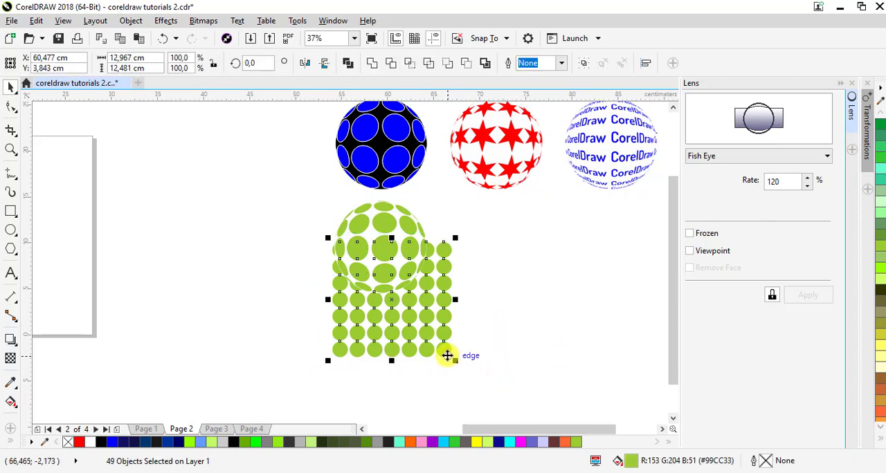
left_click_drag(449, 355, 546, 357)
right_click(542, 348)
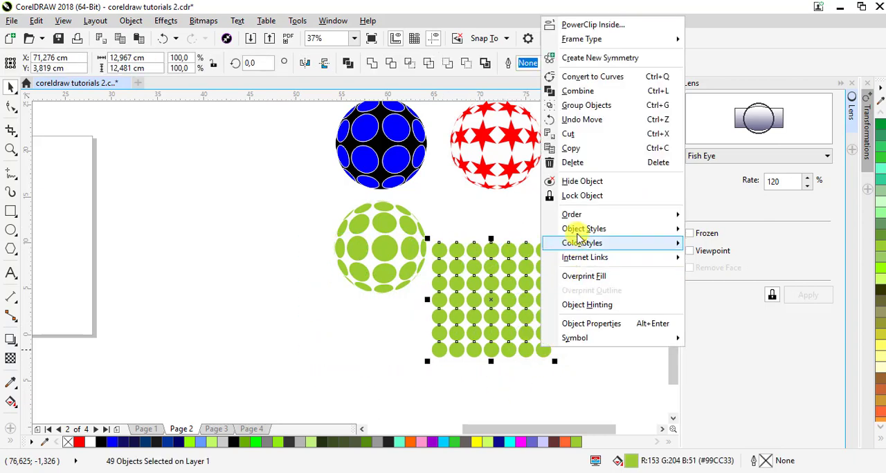
left_click(578, 163)
Draw a six-pointed star about 2.2 cm wide and 2.54 cm high to the right of the green dotted sphere
left_click(663, 430)
left_click(663, 431)
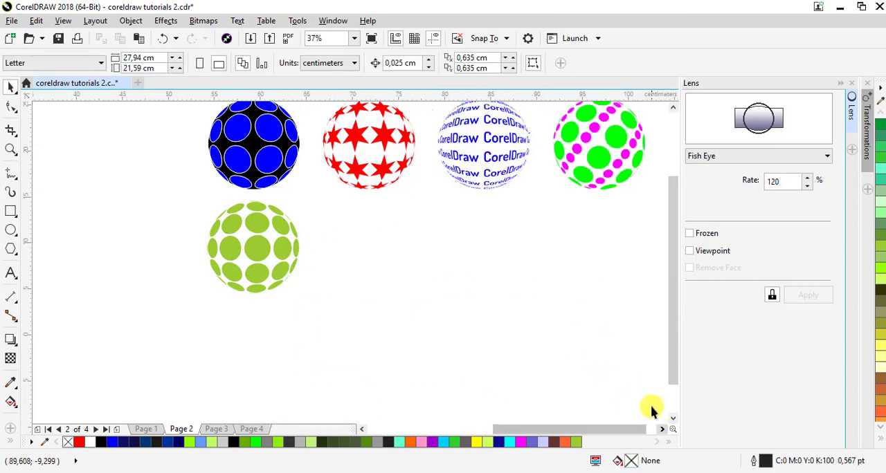
left_click_drag(671, 301, 675, 290)
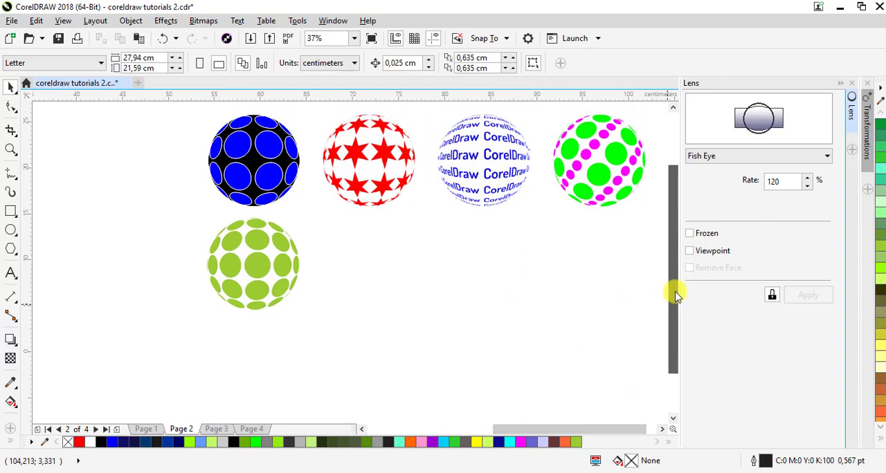
left_click(10, 249)
left_click(10, 251)
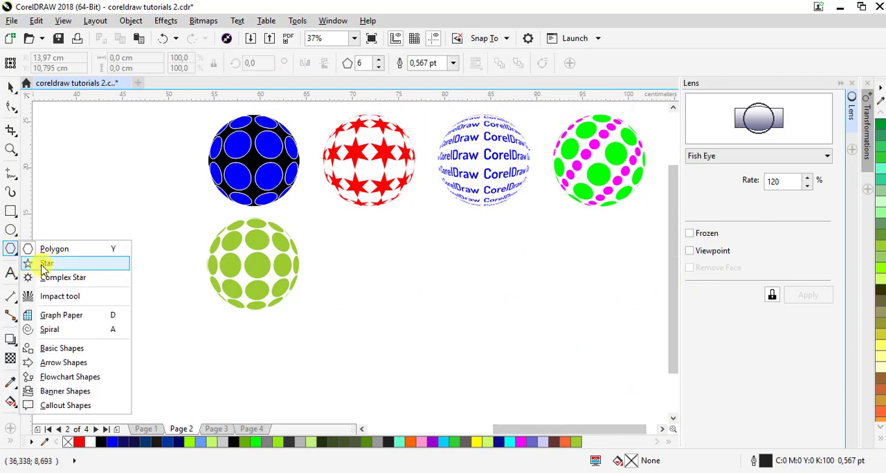
left_click(42, 263)
left_click_drag(346, 257, 366, 283)
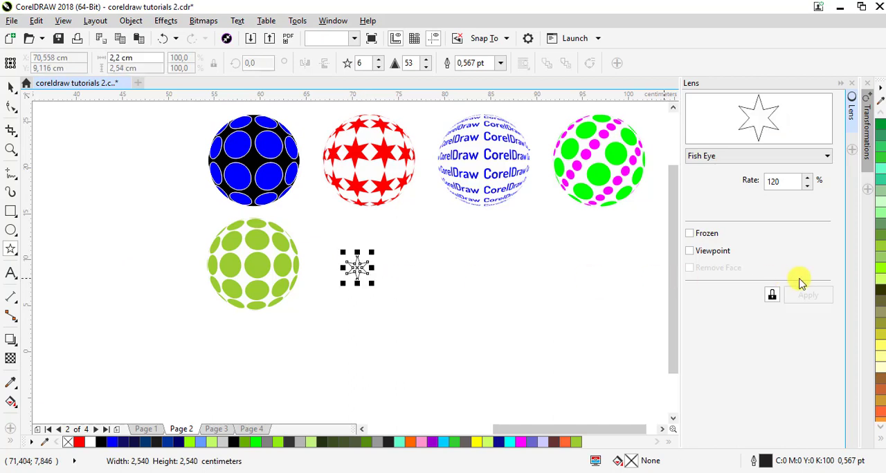
Fill the star with red and remove its outline
left_click(879, 438)
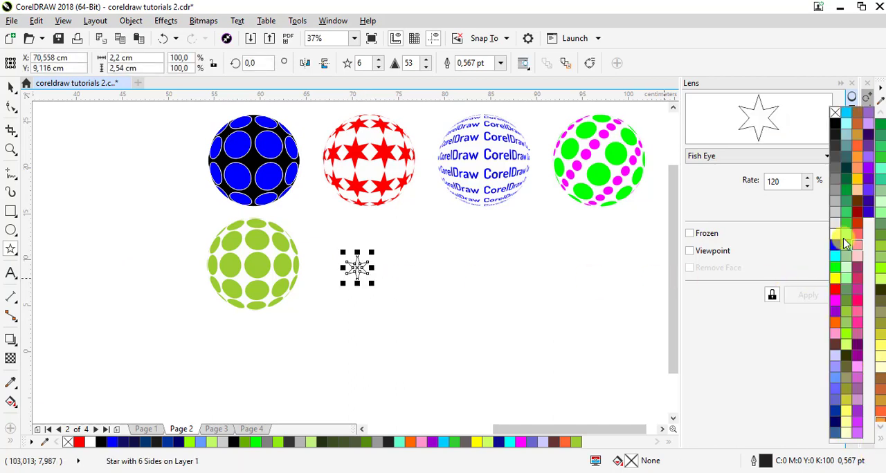
left_click(833, 285)
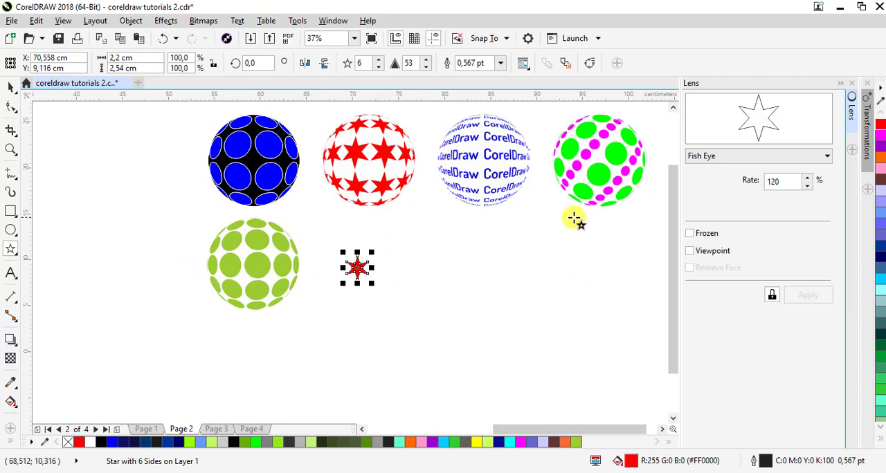
left_click(879, 439)
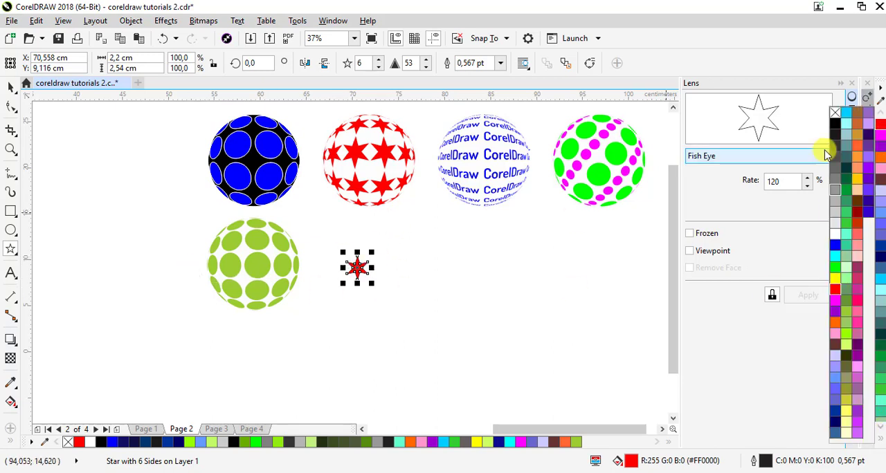
right_click(834, 114)
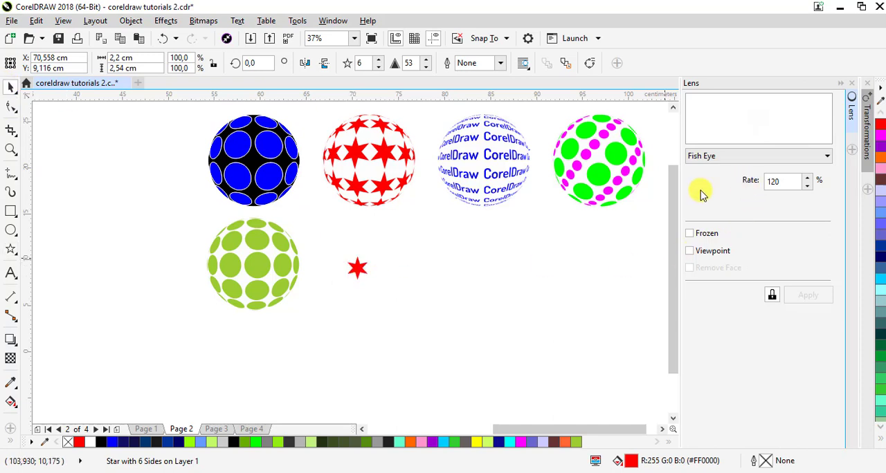
Duplicate the star into a horizontal row using a position transformation with 7 copies offset 2.4 cm in X
left_click(839, 84)
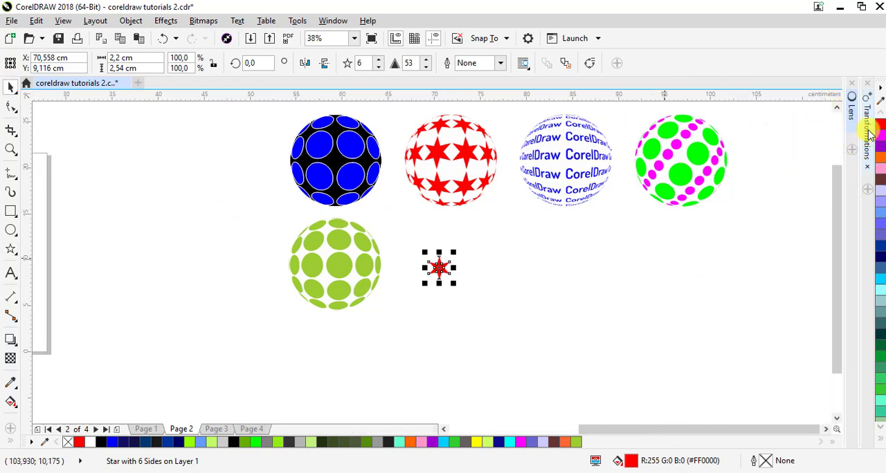
left_click(131, 21)
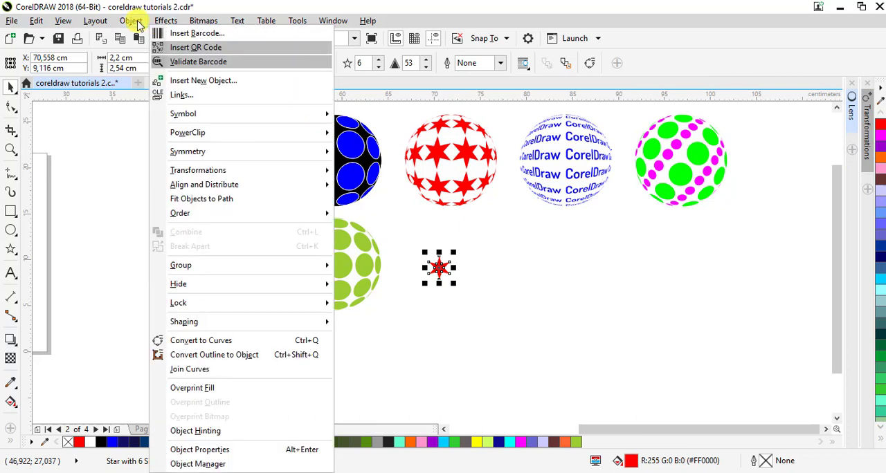
left_click(136, 25)
left_click(135, 24)
mouse_move(232, 171)
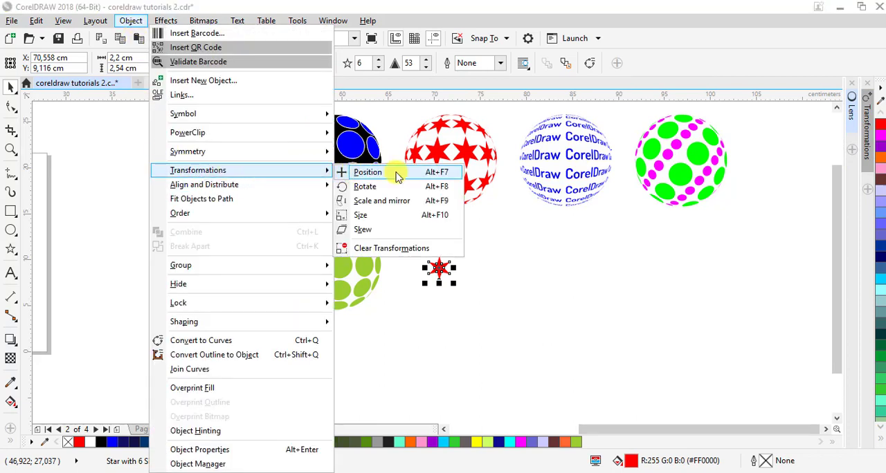
left_click(420, 172)
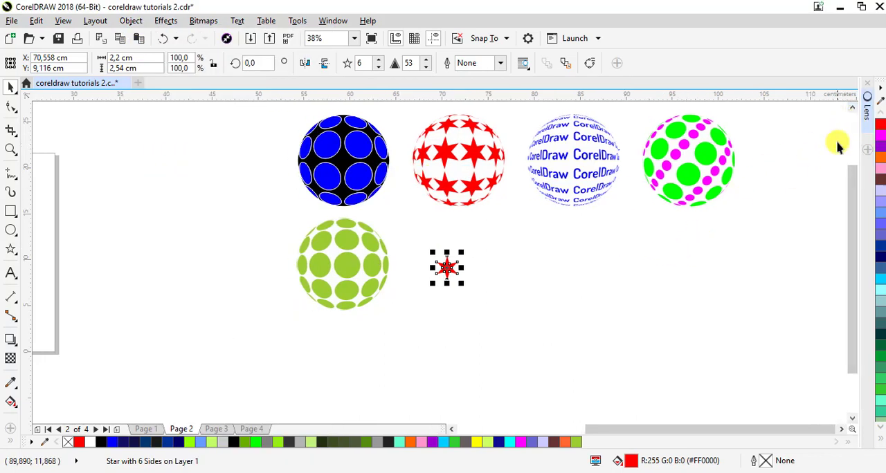
left_click(130, 20)
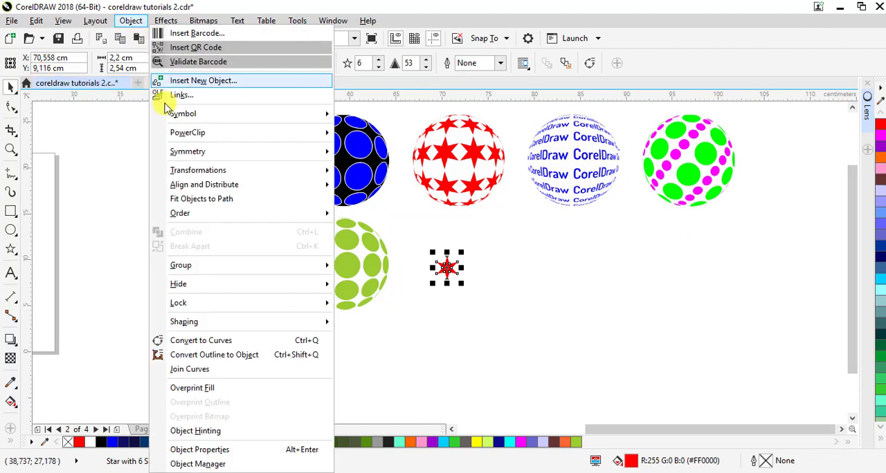
mouse_move(223, 173)
left_click(374, 173)
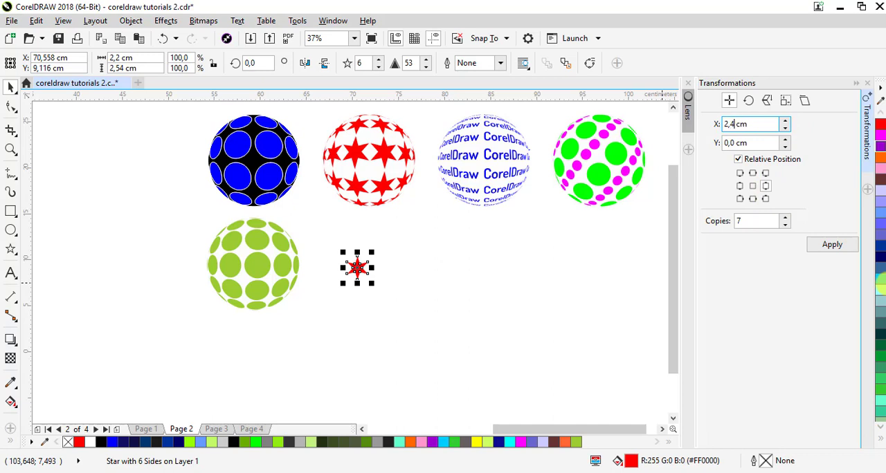
left_click(844, 246)
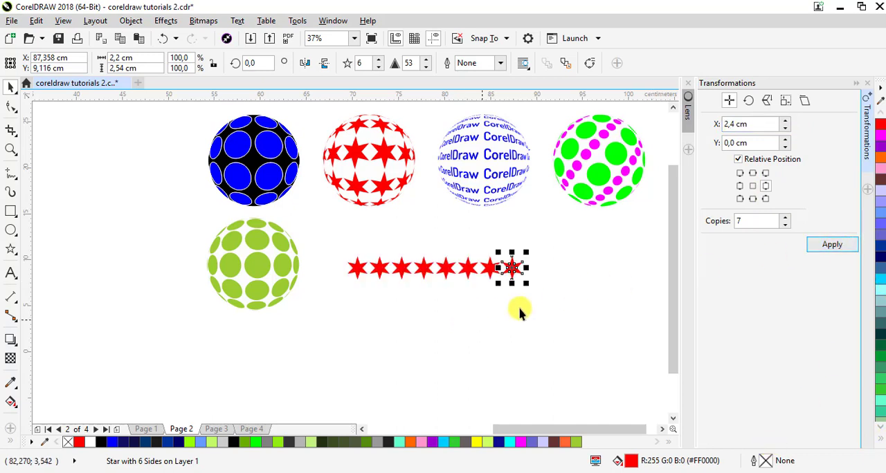
Select the whole row of stars and duplicate it downward with 7 copies offset -2.7 cm in Y
left_click(331, 263)
left_click_drag(430, 281, 558, 304)
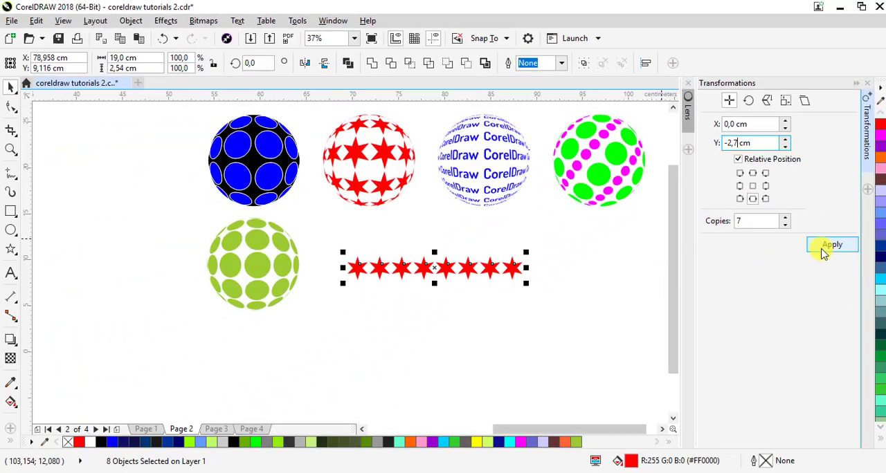
left_click(787, 452)
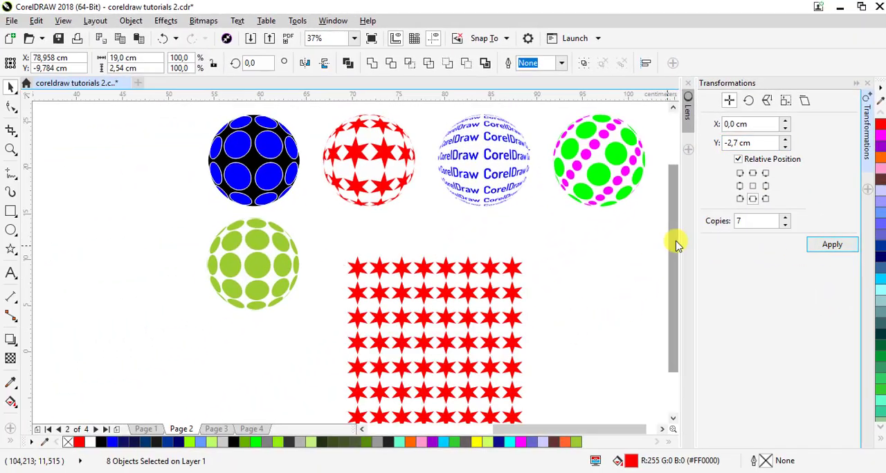
left_click_drag(677, 244, 669, 267)
left_click(568, 326)
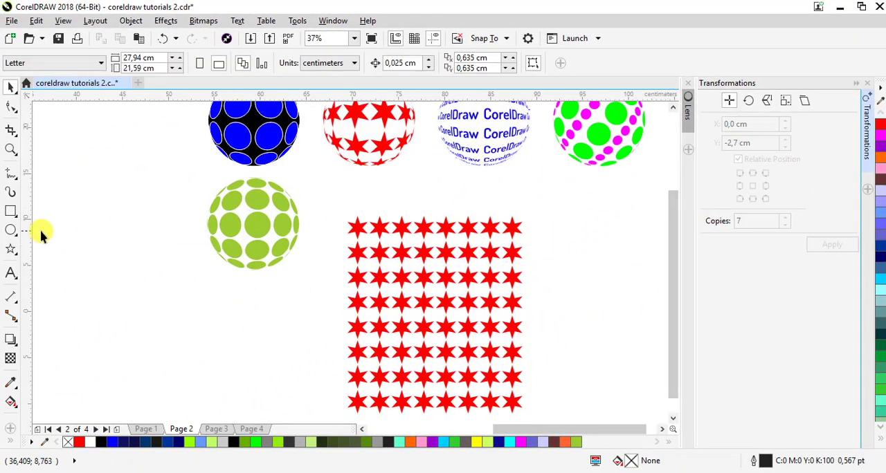
Draw a circle over the star grid and enlarge it to a diameter of about 15.6 cm
left_click(11, 231)
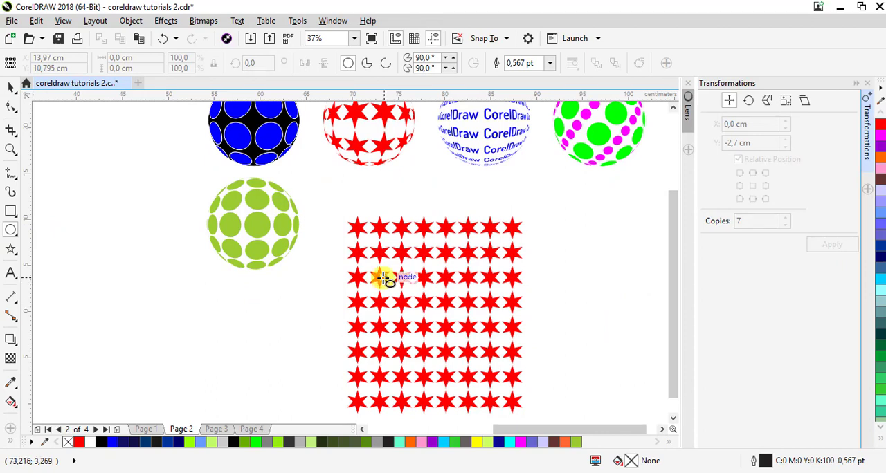
left_click_drag(381, 273, 505, 391)
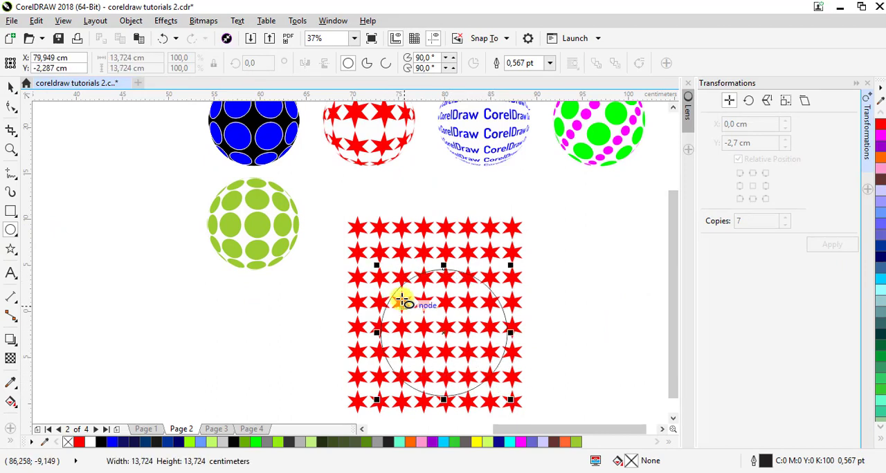
left_click_drag(377, 269, 360, 252)
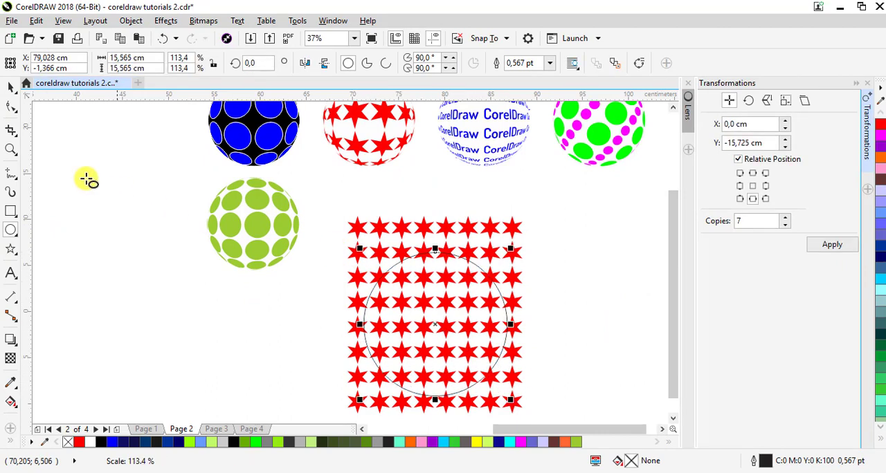
Apply a Fish Eye lens to the circle and raise its rate to 185%
left_click(856, 84)
left_click(854, 119)
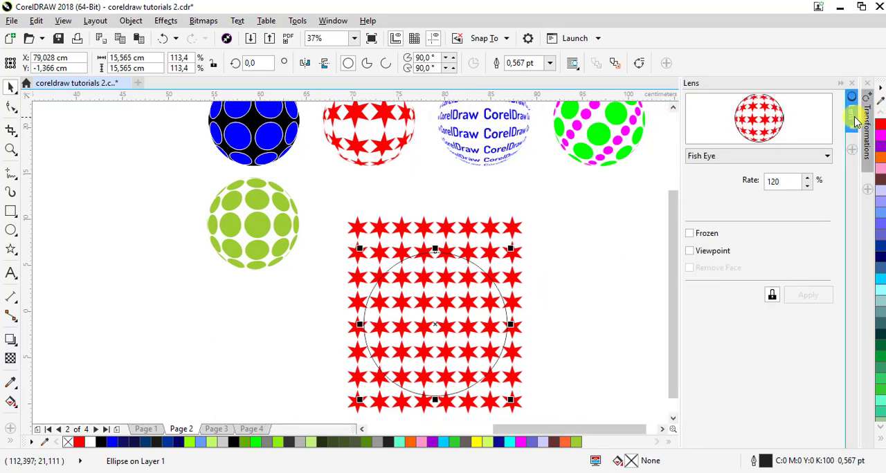
left_click(739, 162)
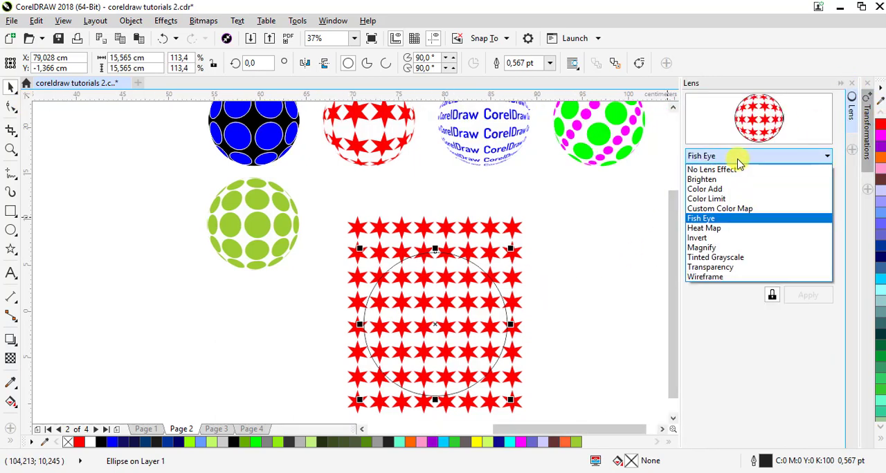
left_click(720, 220)
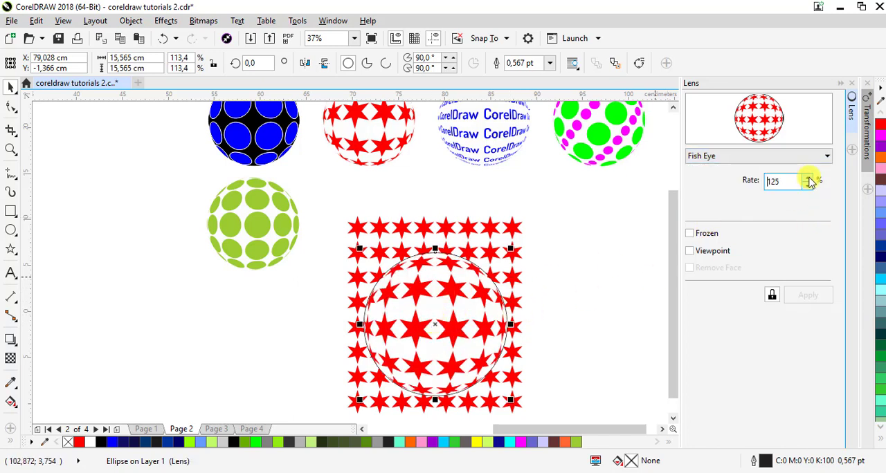
left_click_drag(810, 180, 809, 179)
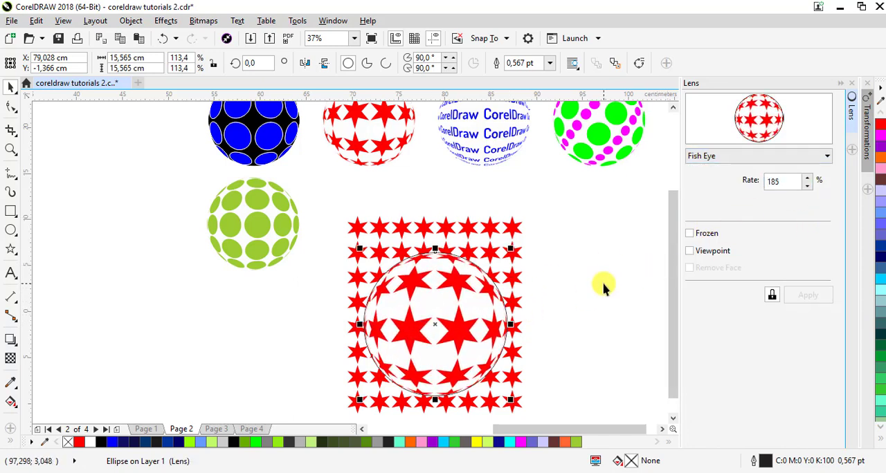
Try freezing the lens and moving the sphere off the star grid, undo the move and unfreeze the lens
left_click(689, 233)
left_click(662, 429)
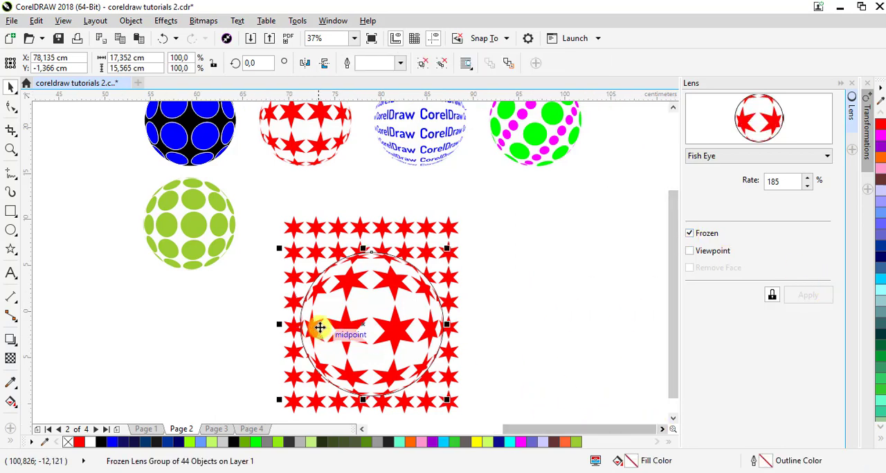
left_click_drag(363, 343, 574, 274)
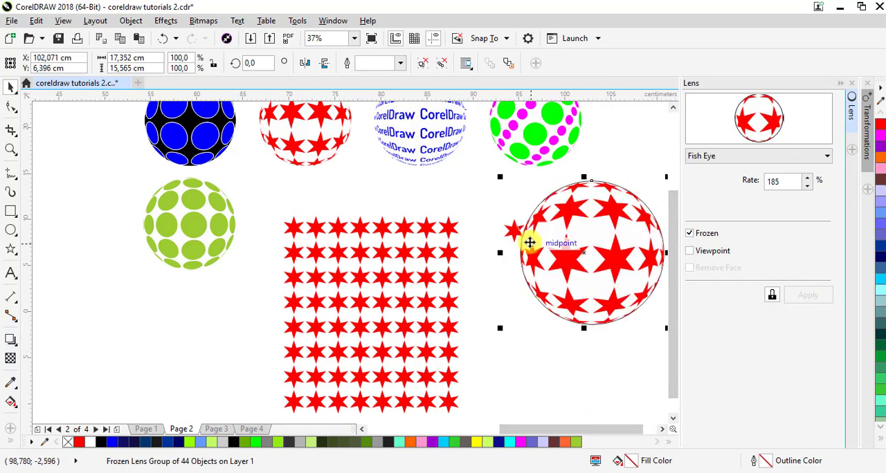
key("ctrl+z")
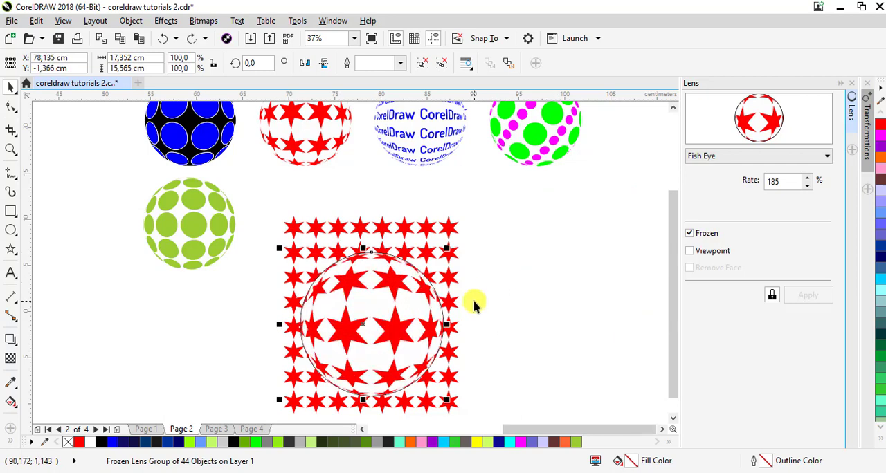
left_click(705, 233)
Lower the Fish Eye lens rate to 130%
left_click(808, 188)
left_click(808, 188)
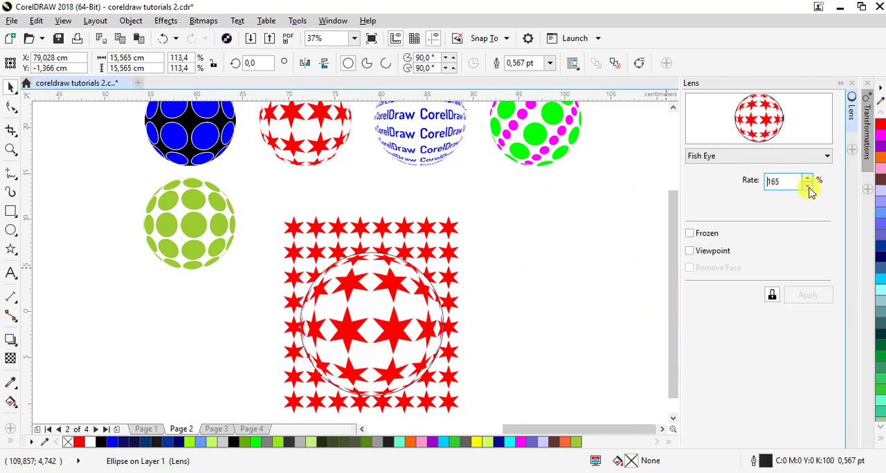
left_click(809, 187)
left_click(809, 188)
left_click(808, 187)
left_click(808, 187)
left_click(808, 187)
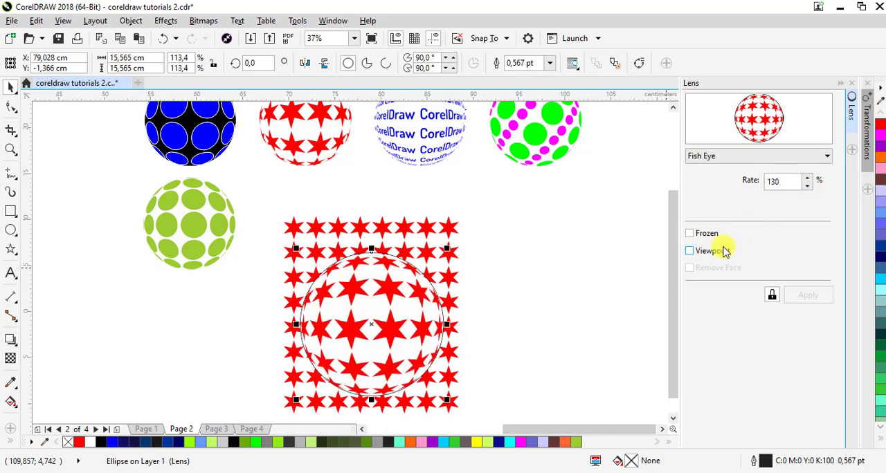
Freeze the Fish Eye lens and move the resulting star sphere to the right of the star grid
left_click(688, 233)
left_click_drag(339, 352, 544, 272)
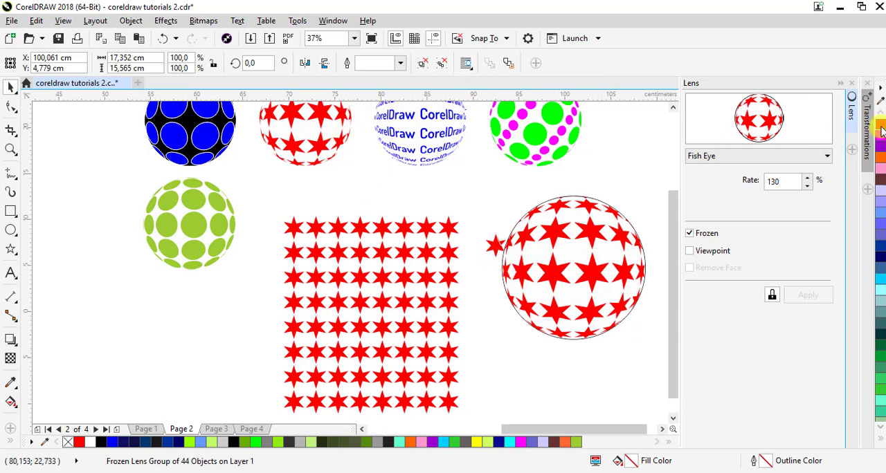
left_click(248, 260)
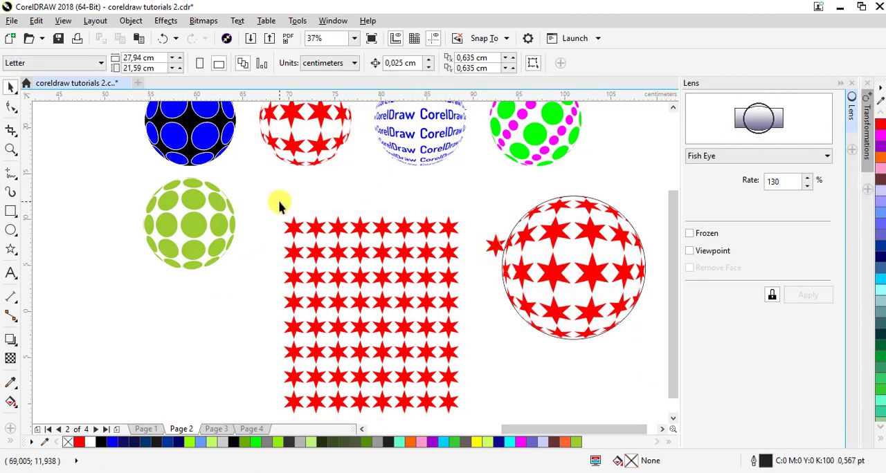
Ungroup the frozen star sphere and move the stray star outside its circle next to the star grid
left_click(492, 251)
left_click(438, 65)
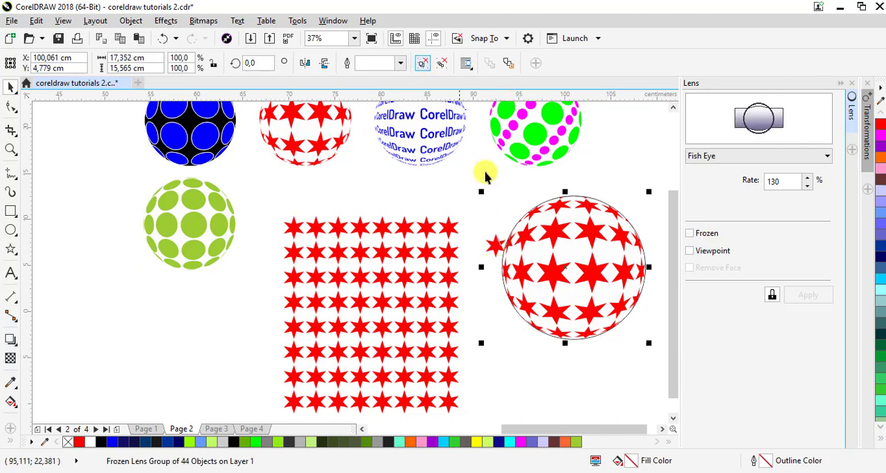
left_click(486, 241)
left_click_drag(474, 228, 474, 227)
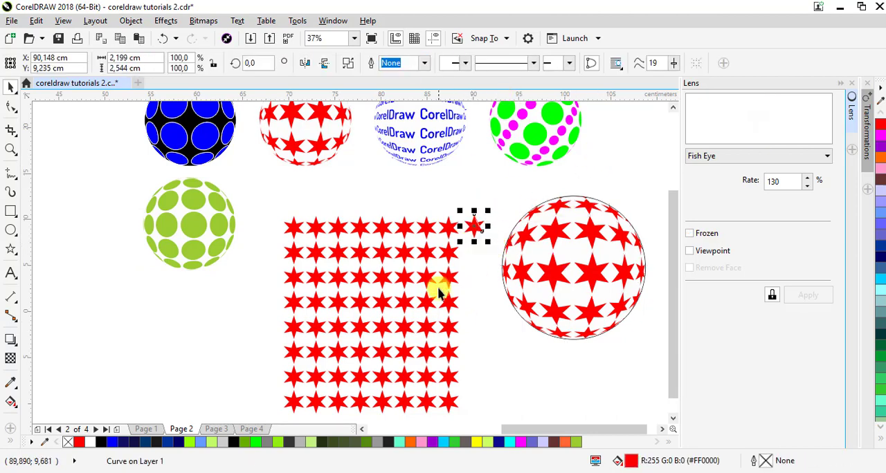
Select the whole star grid together with the stray star and delete them
left_click_drag(260, 193, 490, 401)
key("Delete")
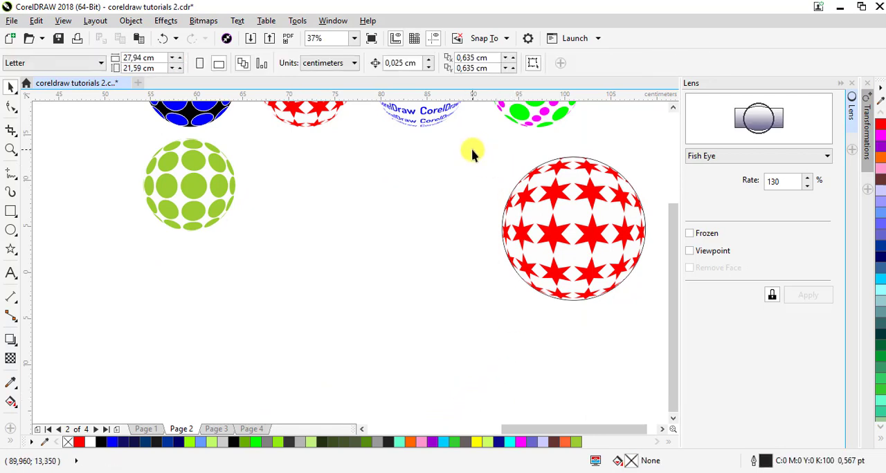
Group all the pieces of the red star sphere and remove their outline
left_click_drag(471, 150, 601, 352)
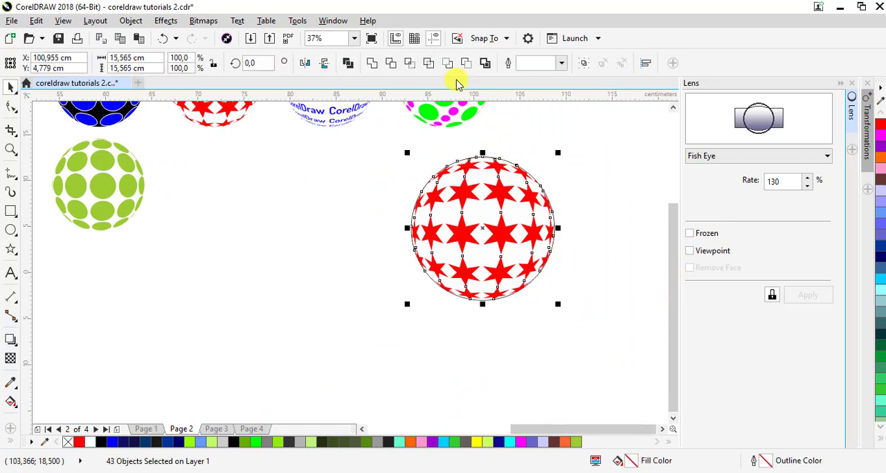
left_click(583, 63)
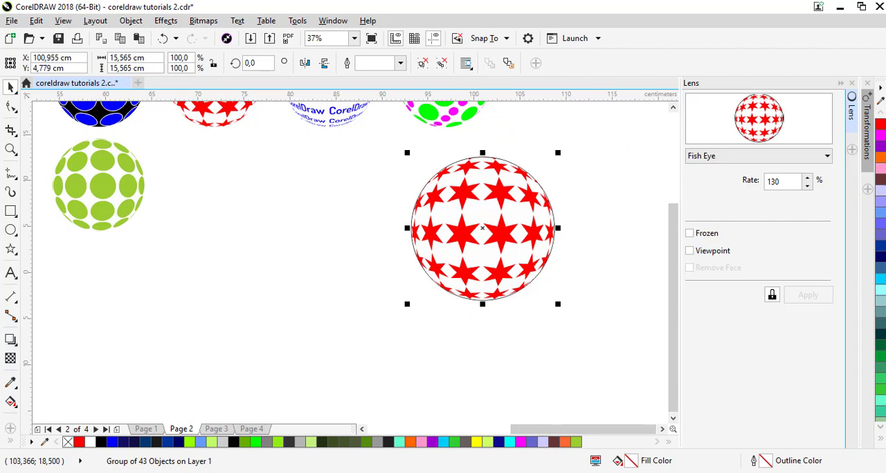
left_click(879, 438)
left_click(836, 115)
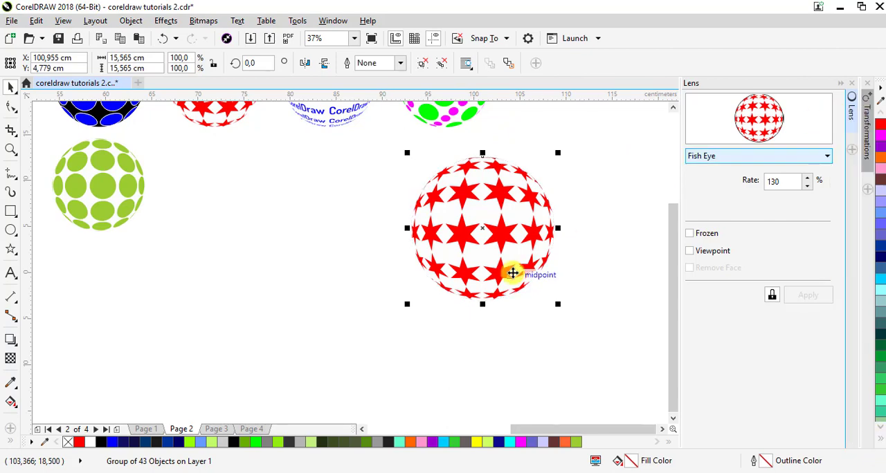
Move the star sphere beside the green dotted sphere and scale it down to about 9.8 cm across
left_click_drag(518, 237, 277, 216)
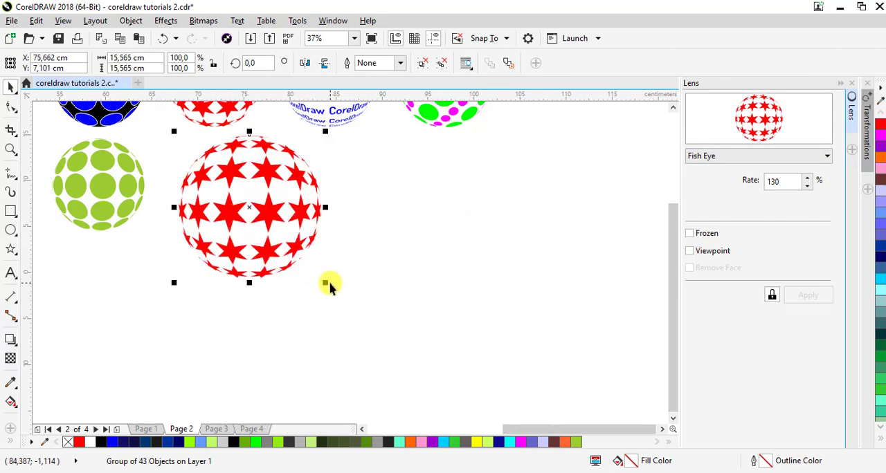
left_click_drag(319, 279, 266, 223)
left_click_drag(214, 182, 211, 198)
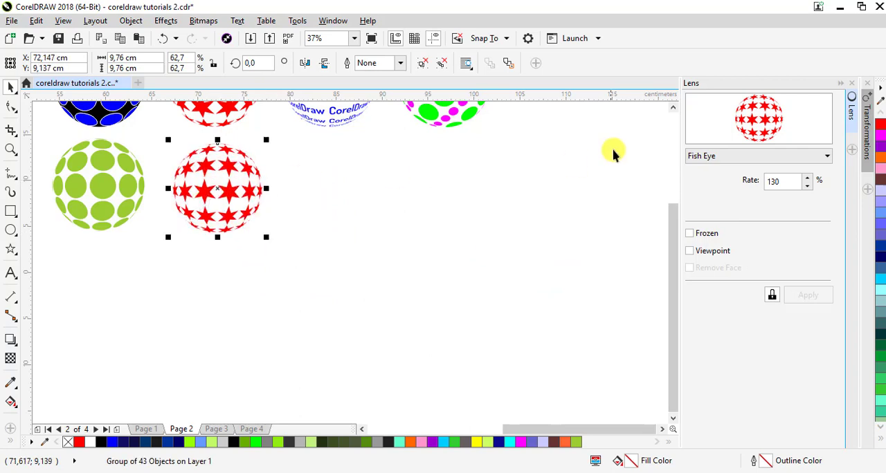
Add the artistic text "CorelDraw" to the right of the small star sphere
left_click(672, 107)
left_click(12, 272)
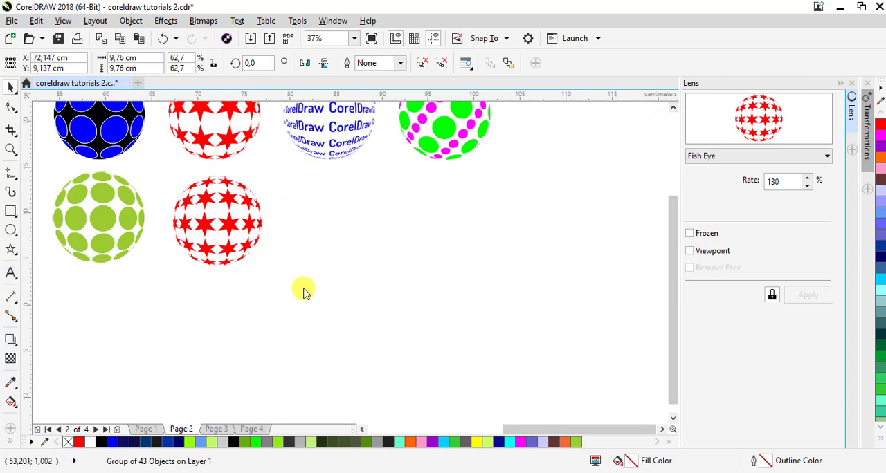
left_click(305, 246)
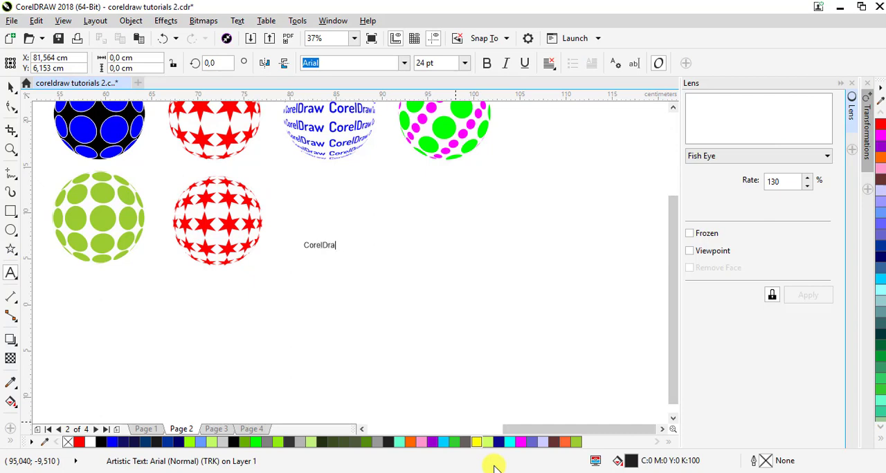
key("Escape")
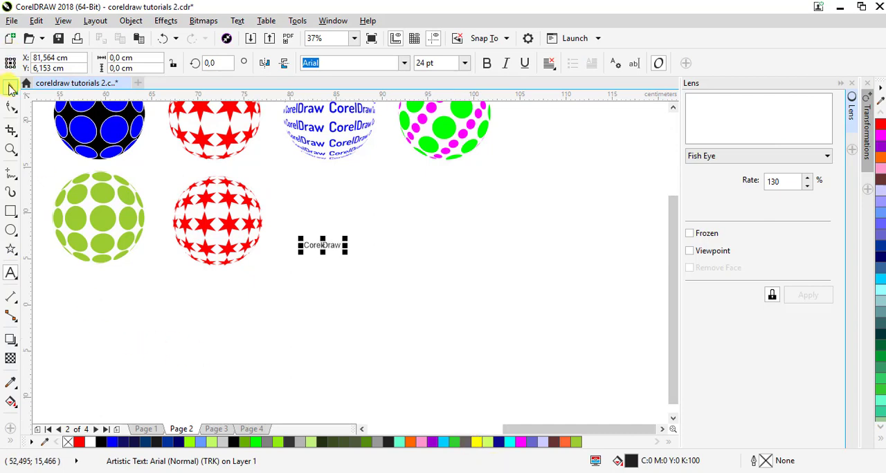
key("space")
Format the text in Dosis SemiBold, enlarge it to about 5.8 cm wide and fill it dark blue #000066
left_click(489, 70)
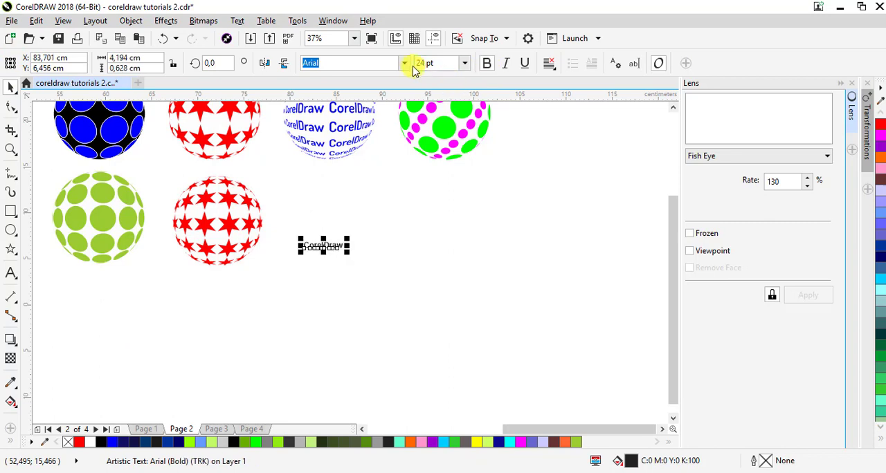
left_click(405, 65)
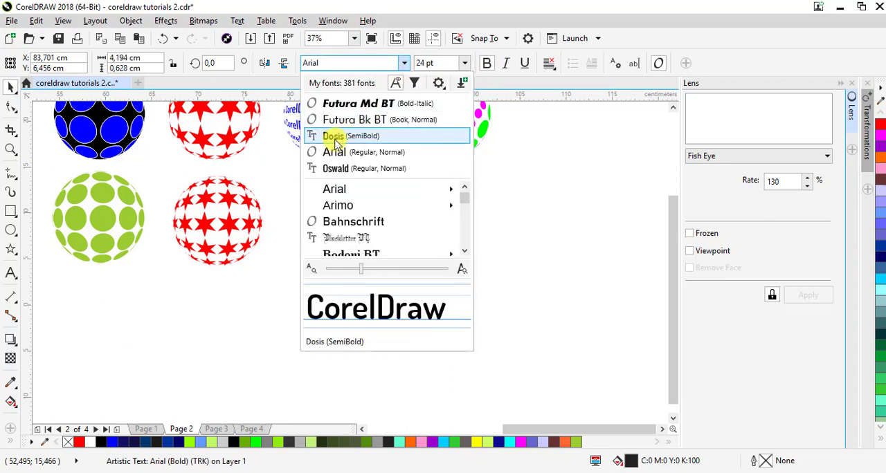
left_click(333, 137)
left_click_drag(340, 253, 367, 219)
left_click(881, 258)
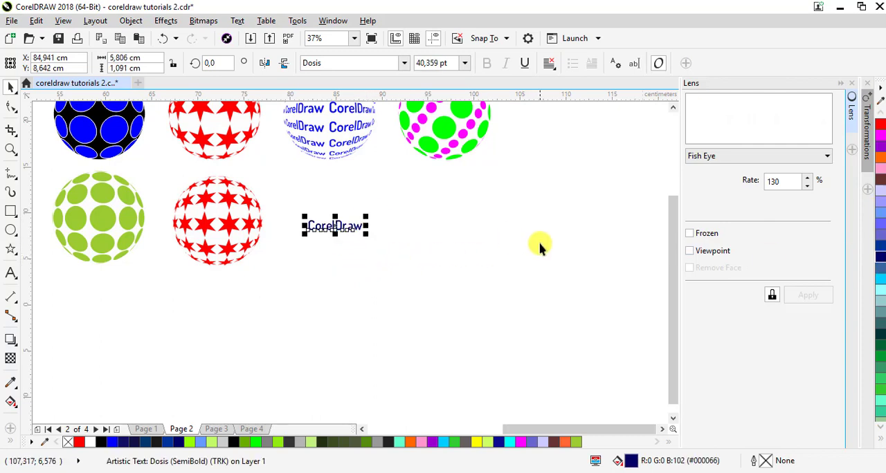
Try to duplicate the CorelDraw text sideways with 7 copies at a relative horizontal offset of 6 cm, and undo it
left_click(840, 83)
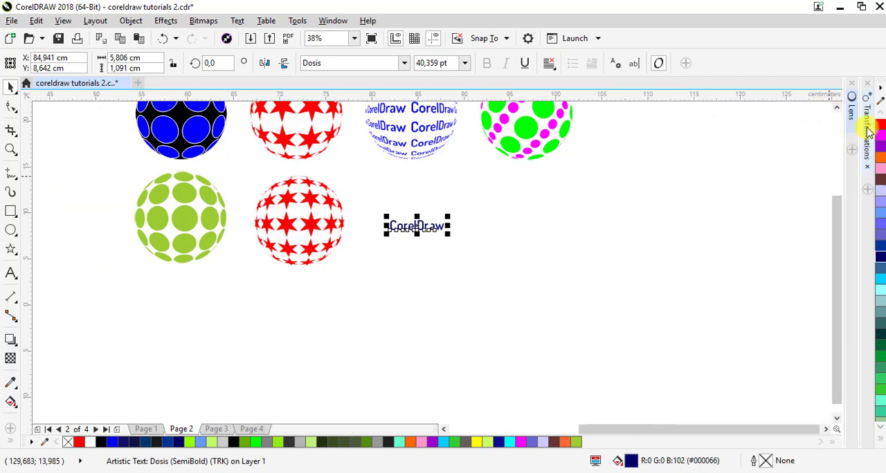
left_click(864, 135)
left_click(766, 185)
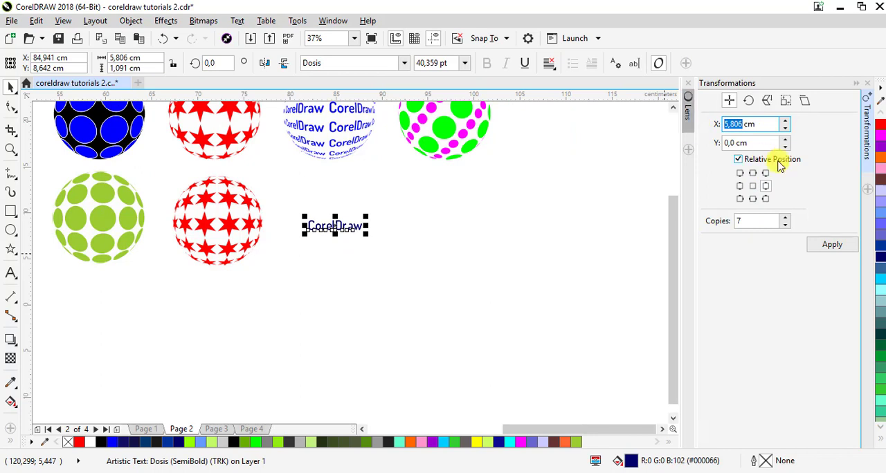
type("6")
key("Return")
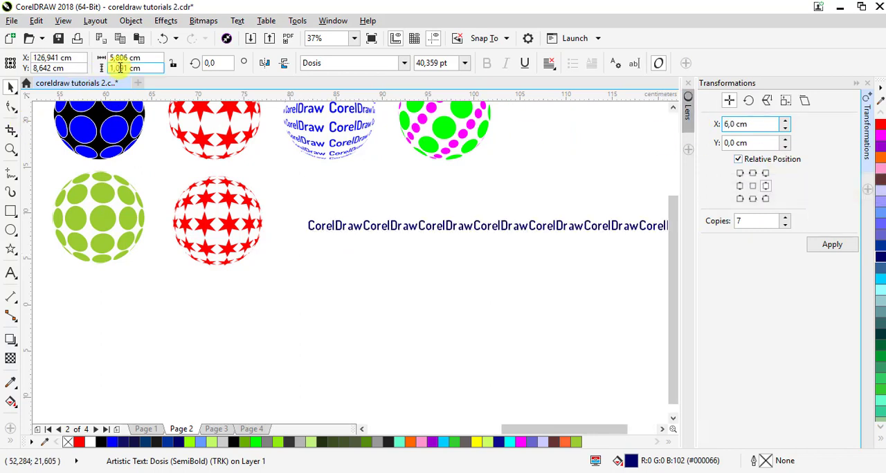
left_click(162, 40)
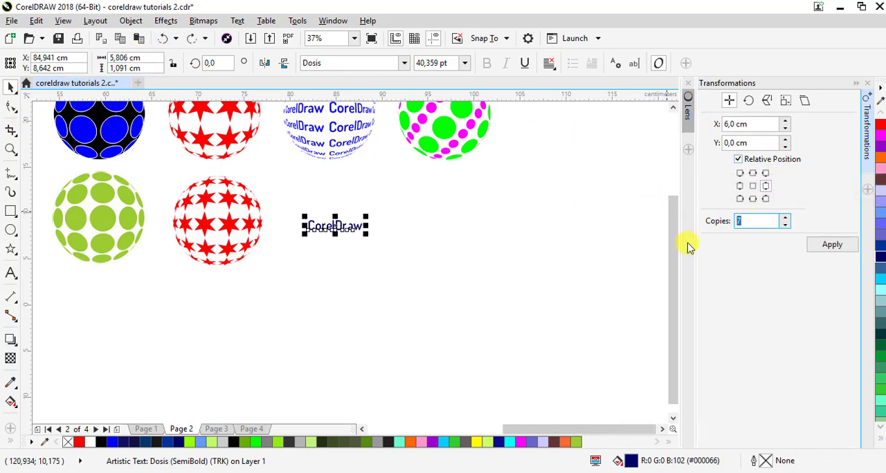
Try 3 copies of the CorelDraw text at a horizontal offset of 9 cm, and undo them
type("3")
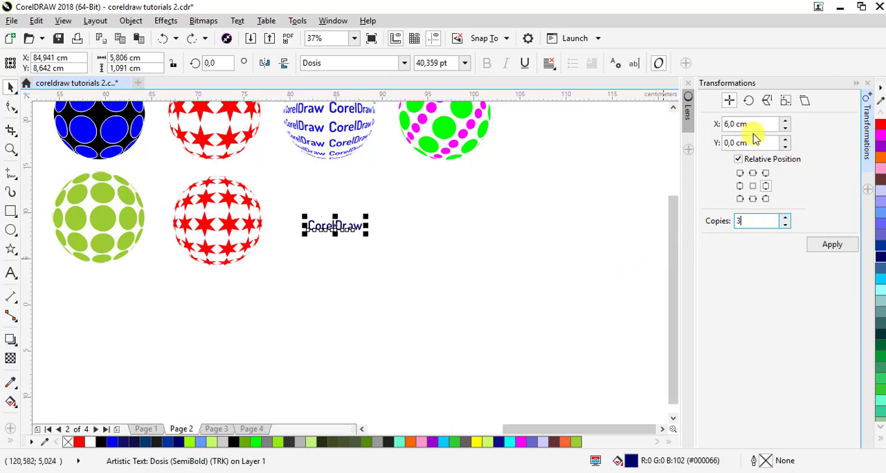
left_click_drag(749, 123, 687, 123)
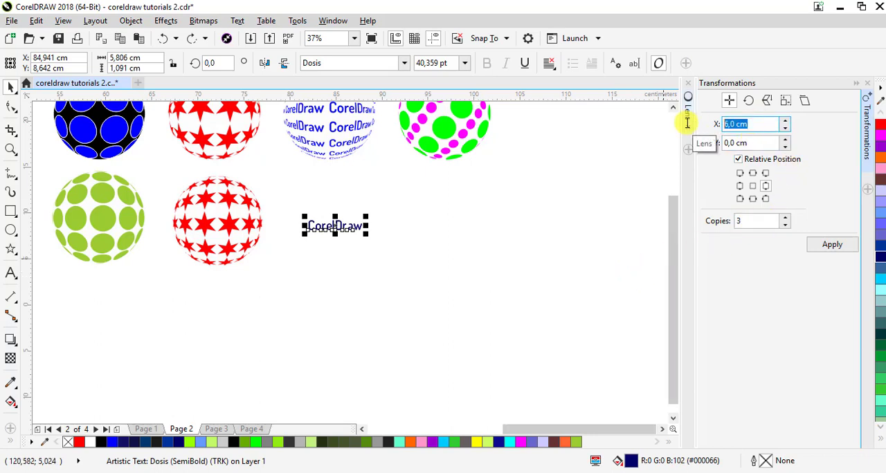
key("Return")
left_click(740, 143)
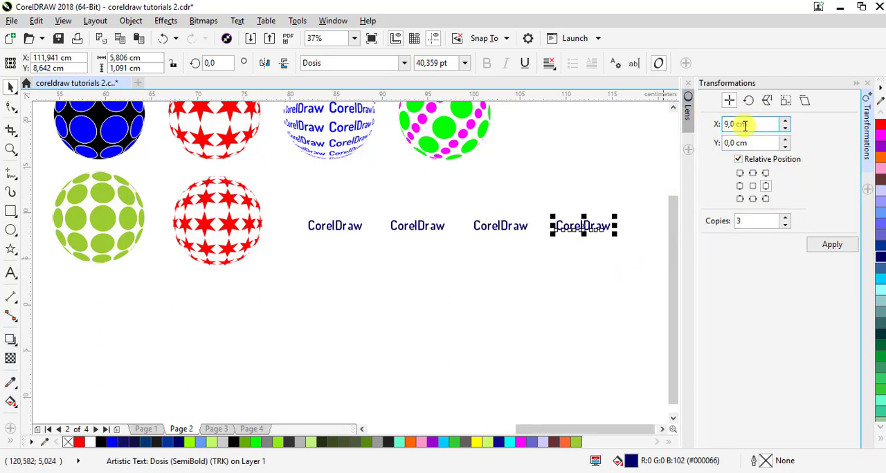
left_click(163, 38)
Try the 3 text copies at a horizontal offset of 8 cm, and undo them
left_click_drag(751, 124, 699, 135)
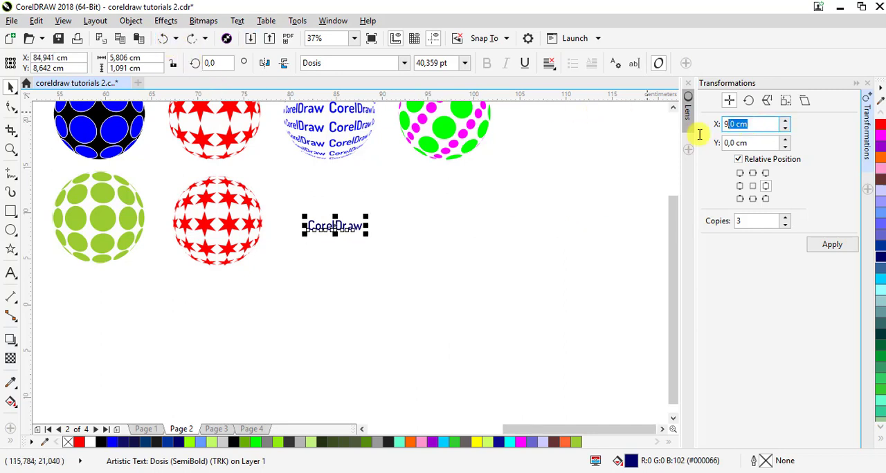
type("8")
key("Return")
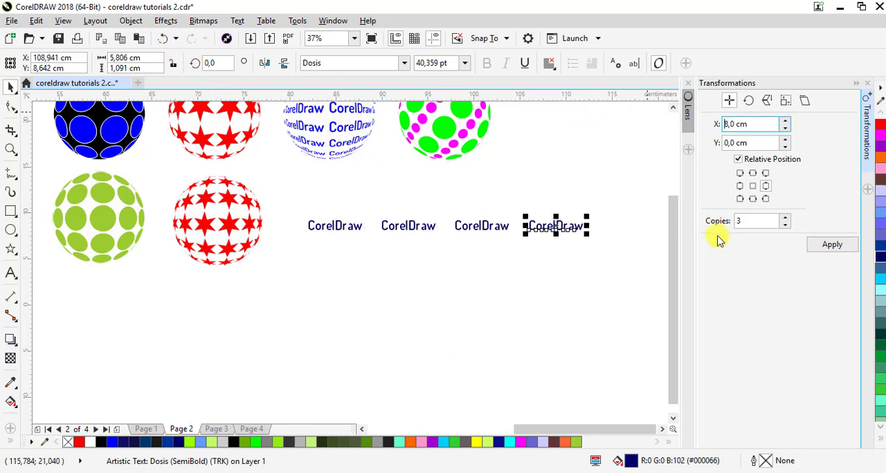
left_click(163, 38)
Duplicate the CorelDraw text into a row using 3 copies at a horizontal offset of 7.5 cm
left_click_drag(754, 124, 584, 136)
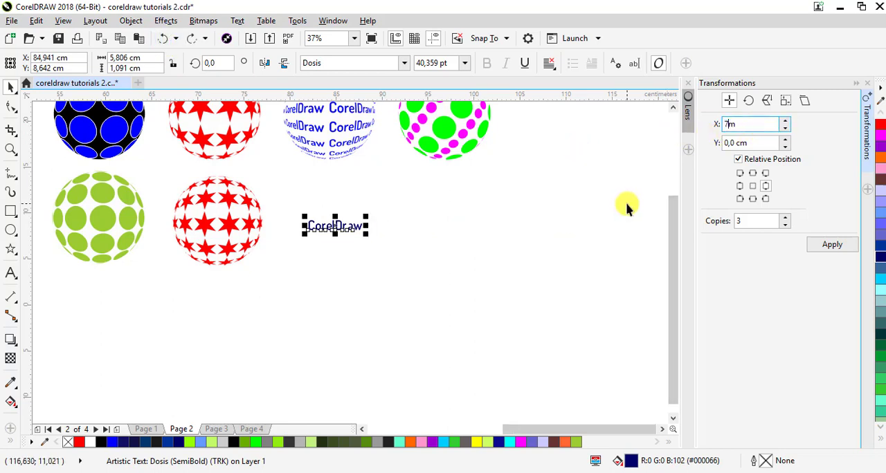
type("7,5m")
key("Return")
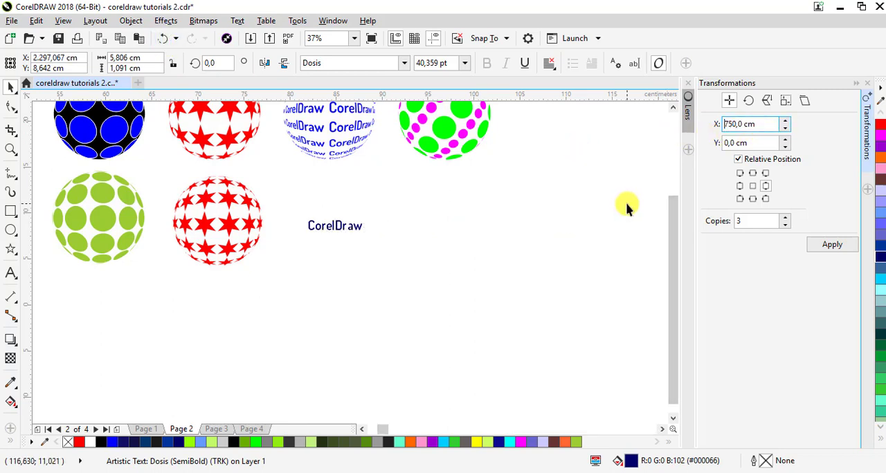
left_click(179, 42)
left_click_drag(758, 125, 709, 128)
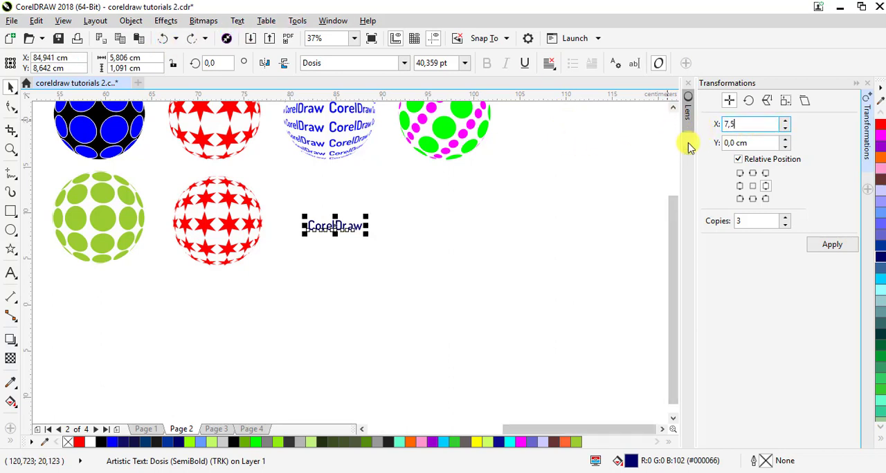
key("Return")
Try to copy the whole text row downward 3 times at a vertical offset of -1.5 cm, and undo it
left_click_drag(292, 198, 588, 257)
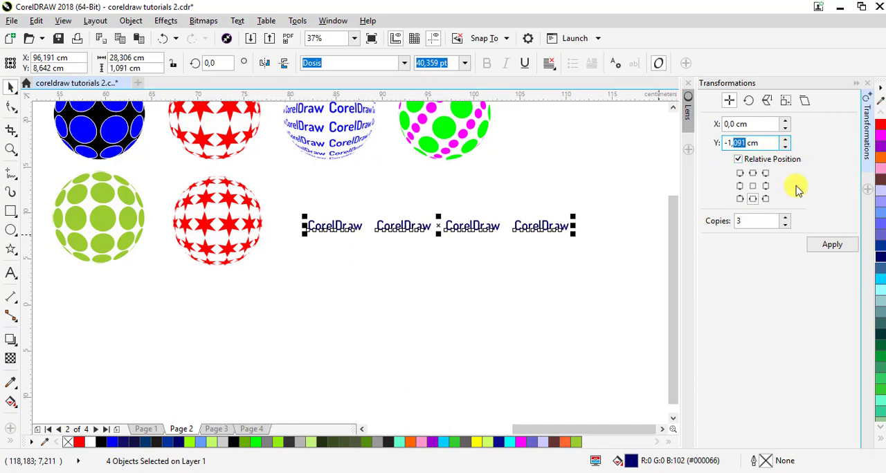
key("Return")
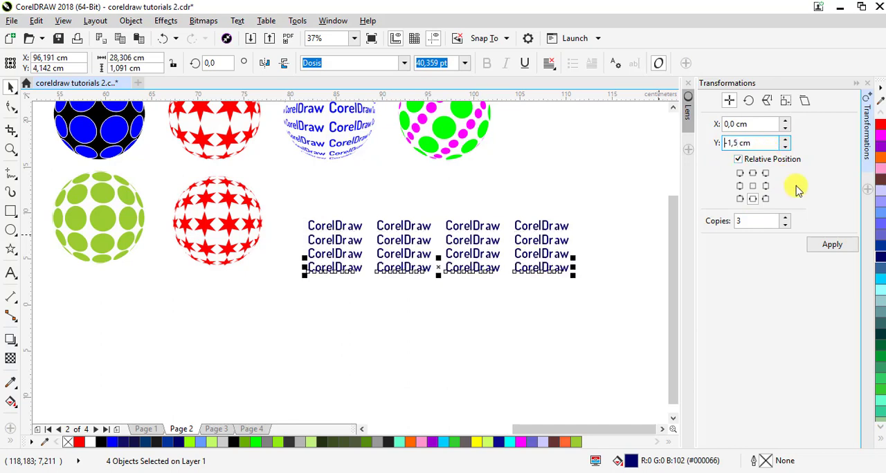
left_click(165, 41)
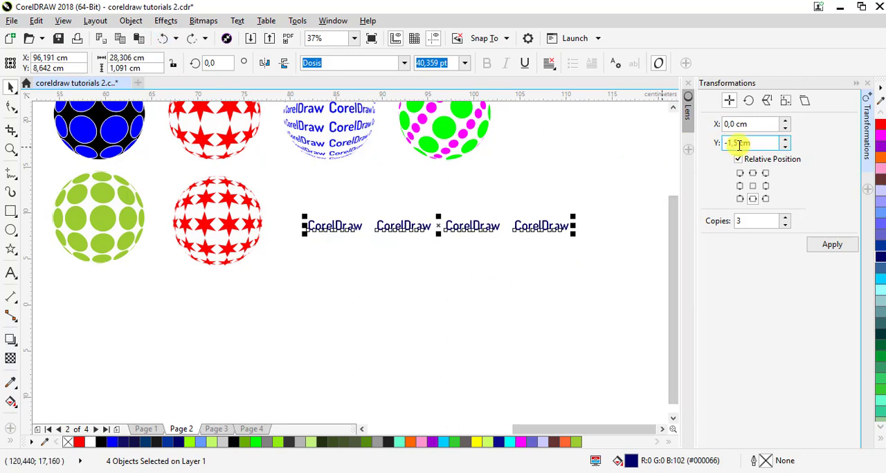
Duplicate the text row downward with 3 copies at a vertical offset of -2.5 cm, applying the transformation twice
double_click(732, 143)
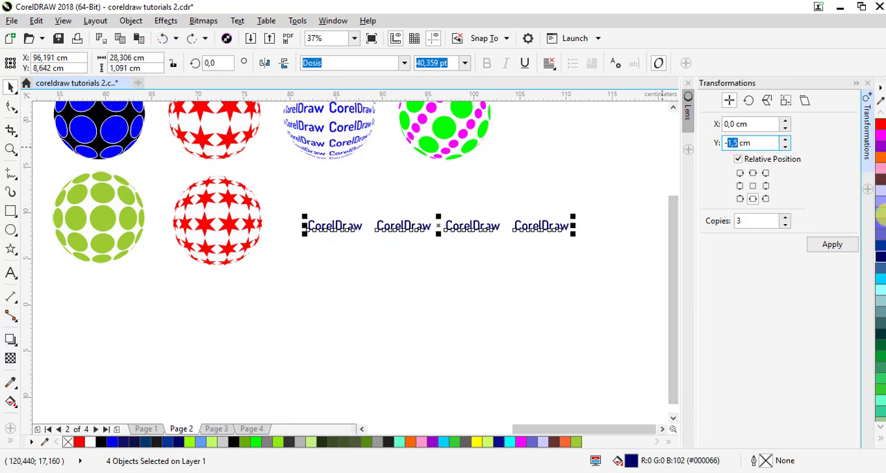
type("2,5")
key("Return")
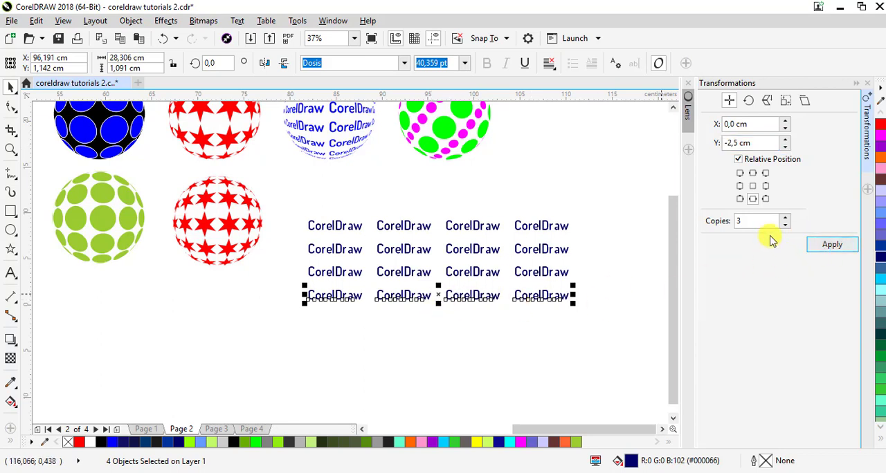
left_click(817, 244)
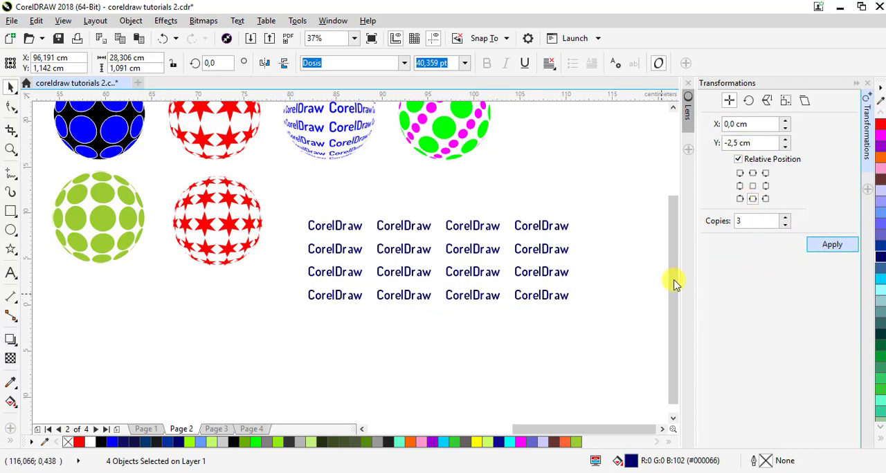
Select the lowest four rows of text and duplicate them downward with 3 copies at a vertical offset of -10 cm
left_click(623, 293)
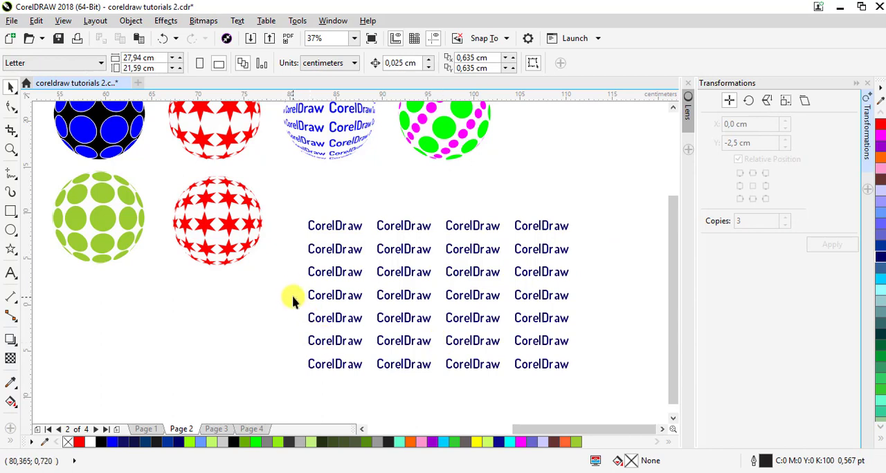
left_click_drag(295, 287, 583, 373)
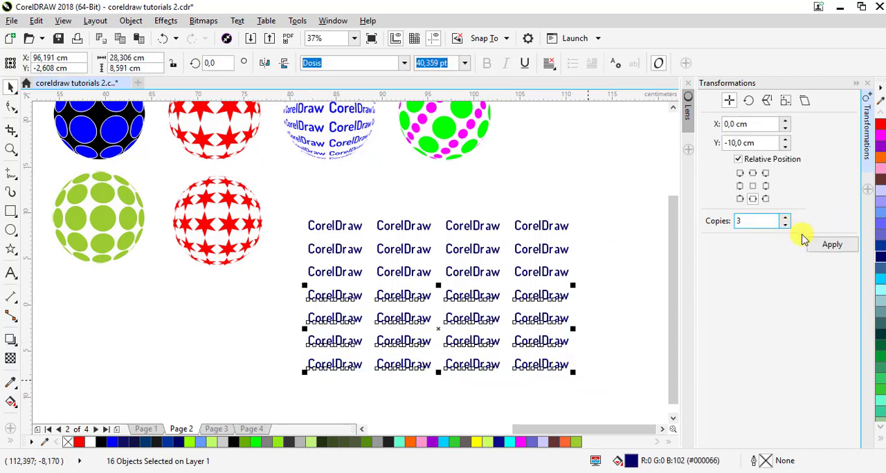
left_click_drag(675, 236, 670, 265)
Draw a circle about 21.4 cm in diameter over the text grid, undoing any accidental move of a text copy
left_click(11, 230)
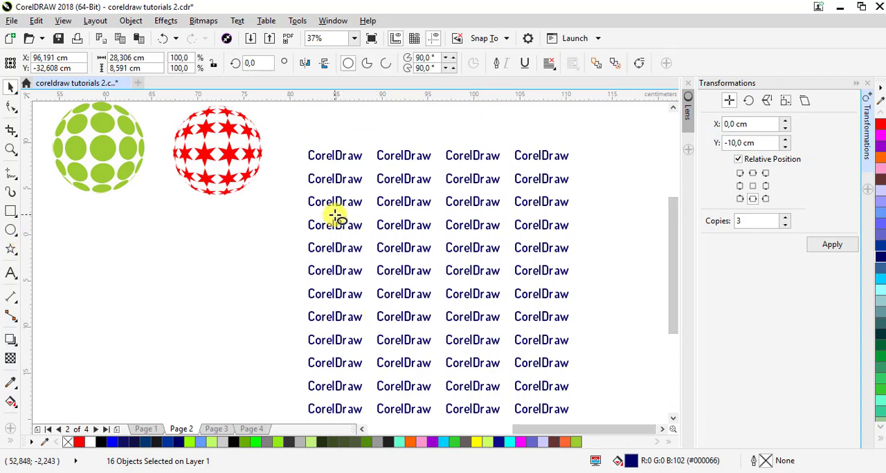
left_click_drag(424, 284, 530, 379)
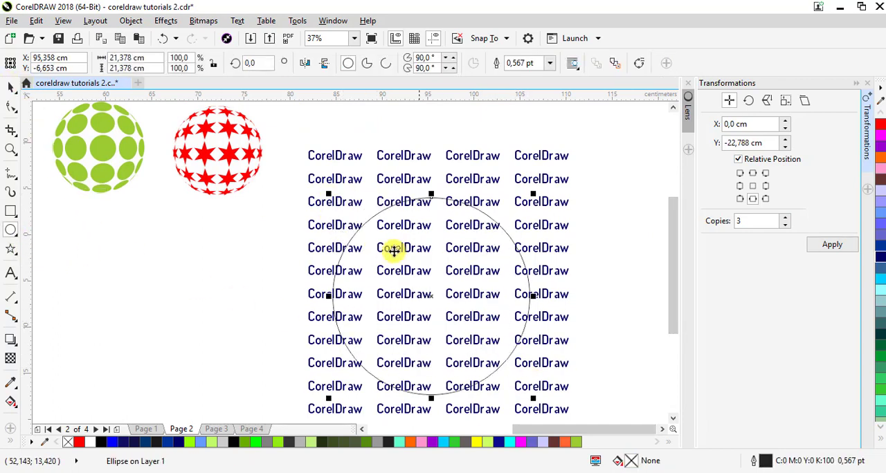
left_click_drag(393, 251, 474, 267)
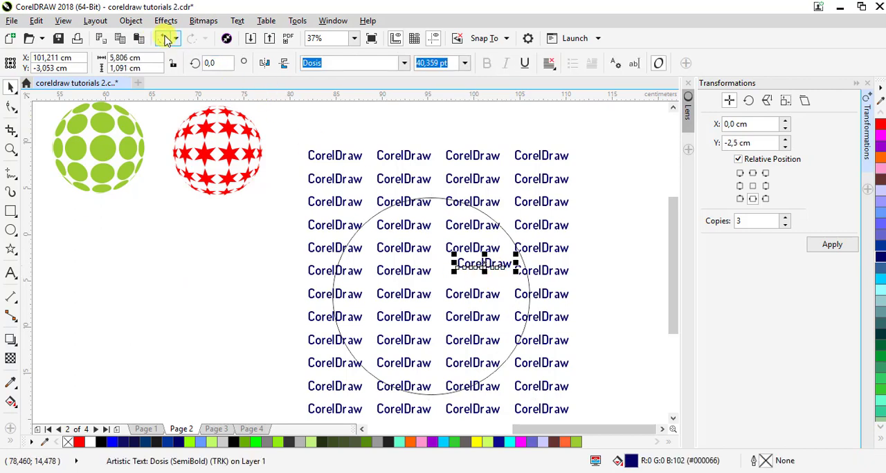
key("ctrl+z")
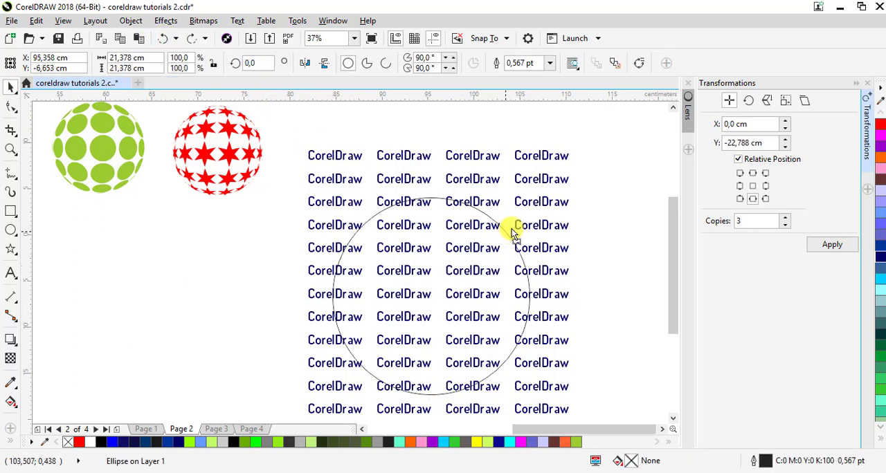
Shift the circle slightly toward the centre of the text grid and apply a Fish Eye lens to it
mouse_move(512, 234)
left_mouse_down()
mouse_move(519, 223)
mouse_move(522, 232)
left_mouse_up()
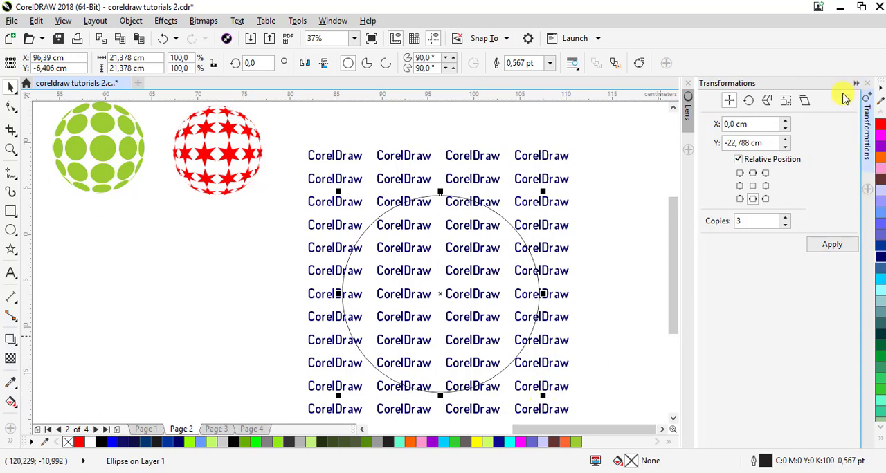
left_click(868, 141)
left_click(852, 115)
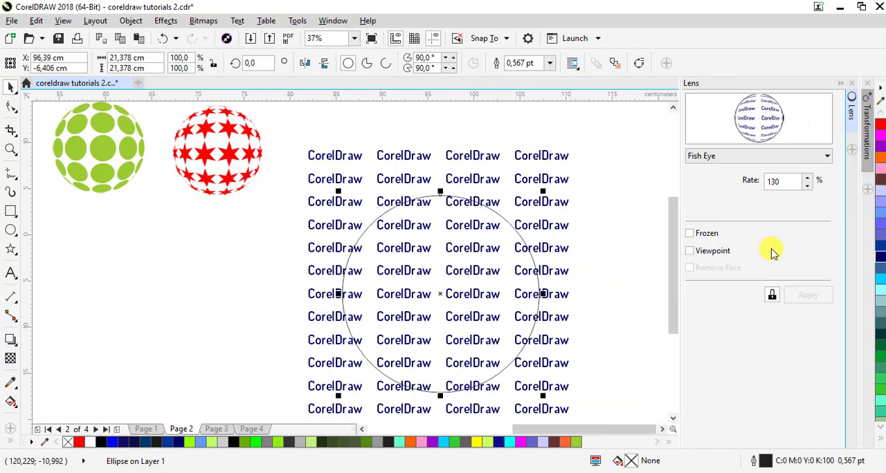
left_click(755, 158)
scroll(729, 208, "up", 2)
left_click(720, 216)
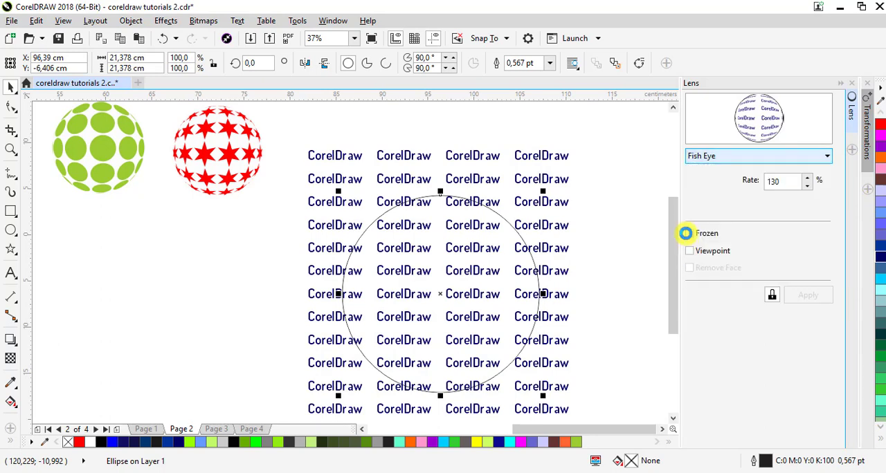
Set the Fish Eye rate to 90% and freeze the lens with the circle enlarged to about 26.8 cm in diameter
left_click(808, 177)
left_click(807, 185)
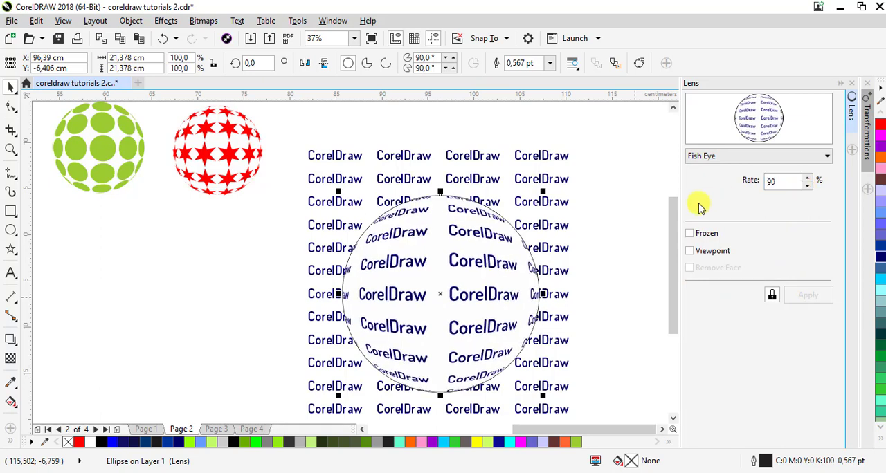
left_click_drag(546, 193, 573, 166)
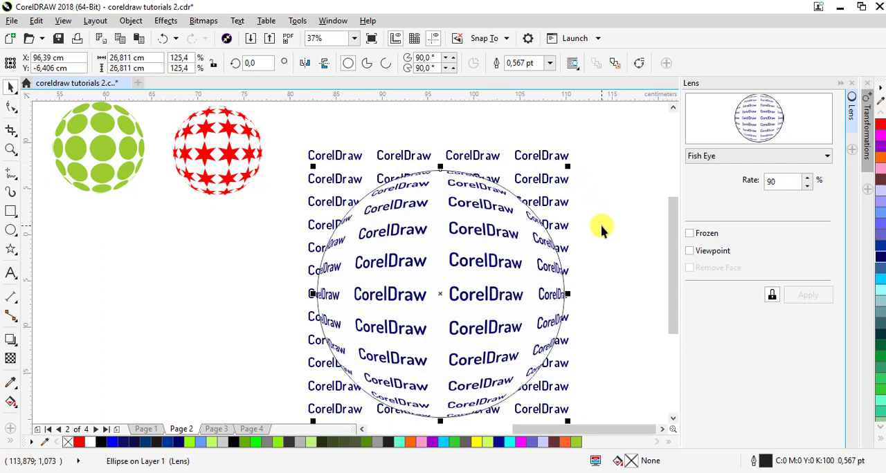
left_click(690, 236)
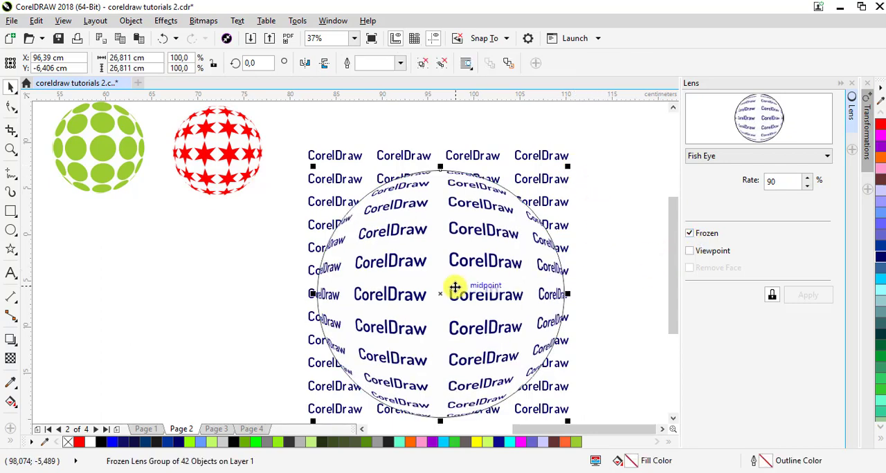
Move the frozen text sphere off the grid, scaled down to about 12.9 cm, and delete the whole remaining text grid
left_click_drag(455, 286, 198, 314)
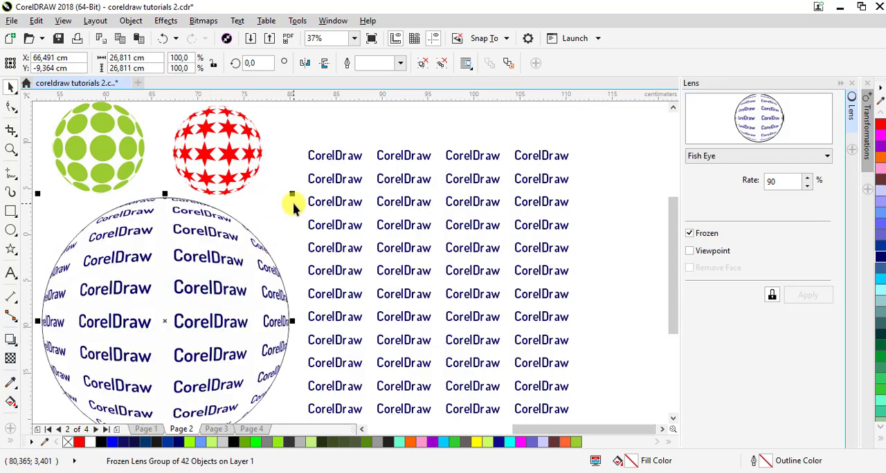
left_click_drag(295, 194, 260, 253)
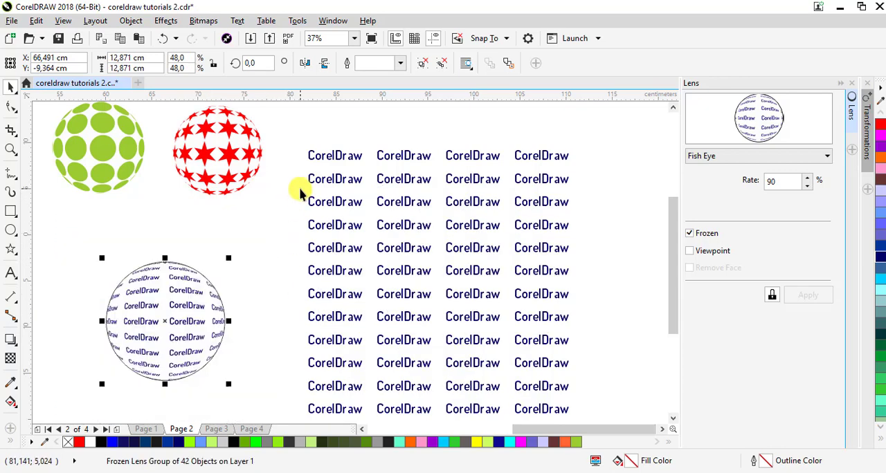
scroll(300, 190, "down", 2)
left_click_drag(295, 152, 476, 373)
right_click(416, 333)
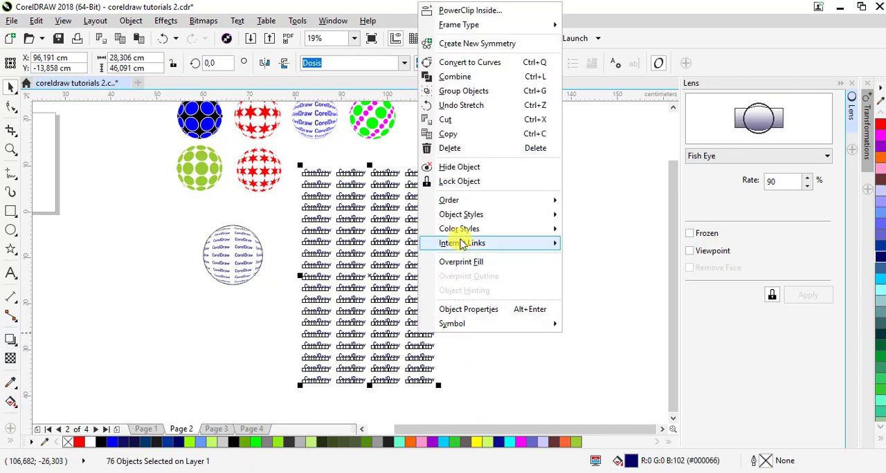
left_click(465, 149)
Place the text sphere beside the lower red star sphere and shrink it a little to fit the row
left_click_drag(261, 245, 325, 185)
left_click_drag(354, 217, 336, 194)
left_click(368, 171)
scroll(367, 170, "up", 1)
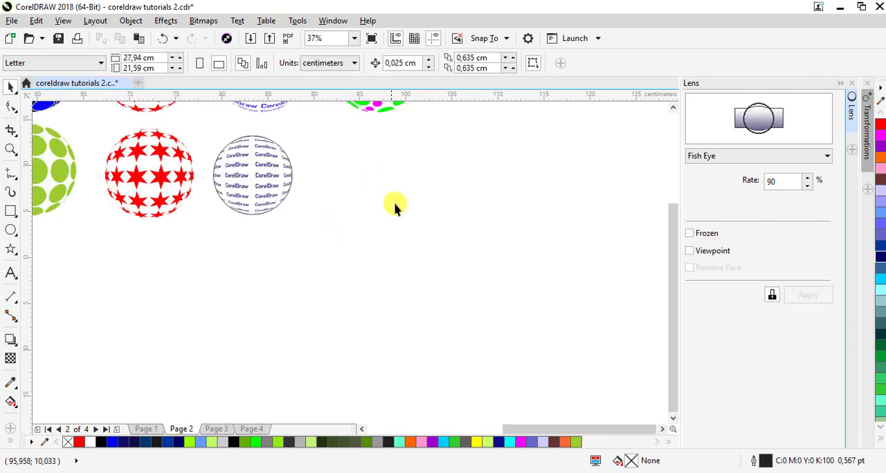
Draw a circle about 2.9 cm wide below the green and magenta sphere, with two circles about 0.9 cm wide stacked beside it
left_click_drag(674, 274, 674, 231)
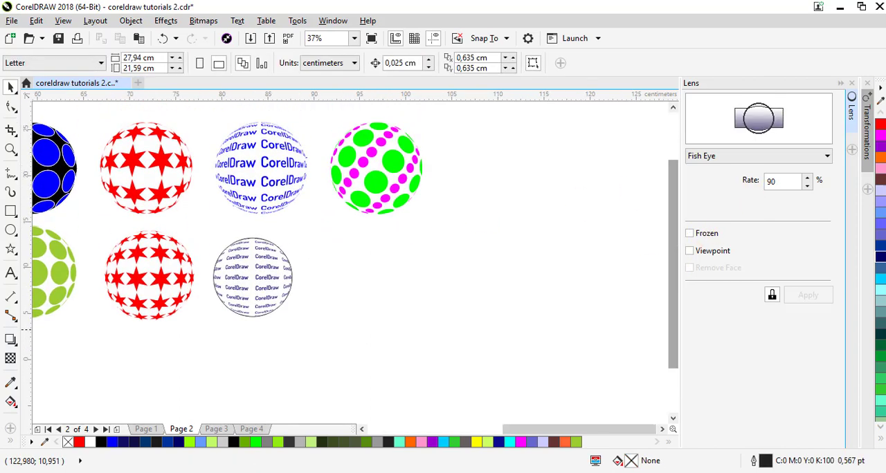
left_click(10, 233)
left_click_drag(360, 257, 412, 279)
left_click(10, 88)
left_click_drag(405, 268, 394, 274)
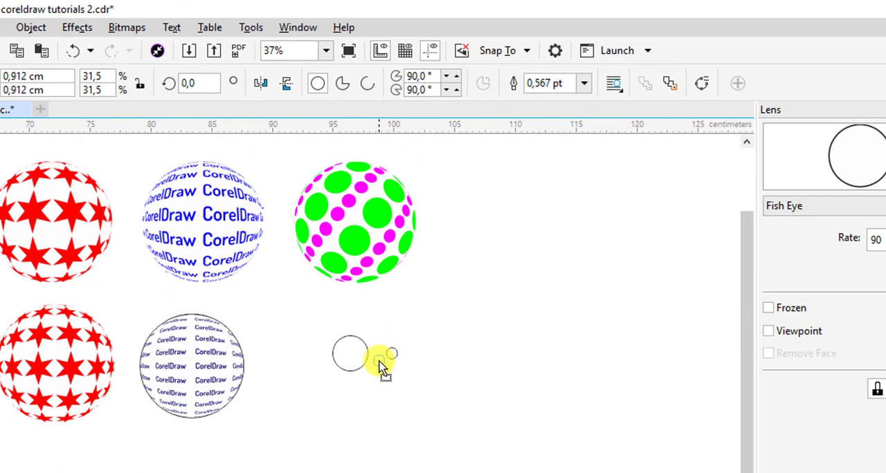
left_click_drag(380, 362, 379, 399)
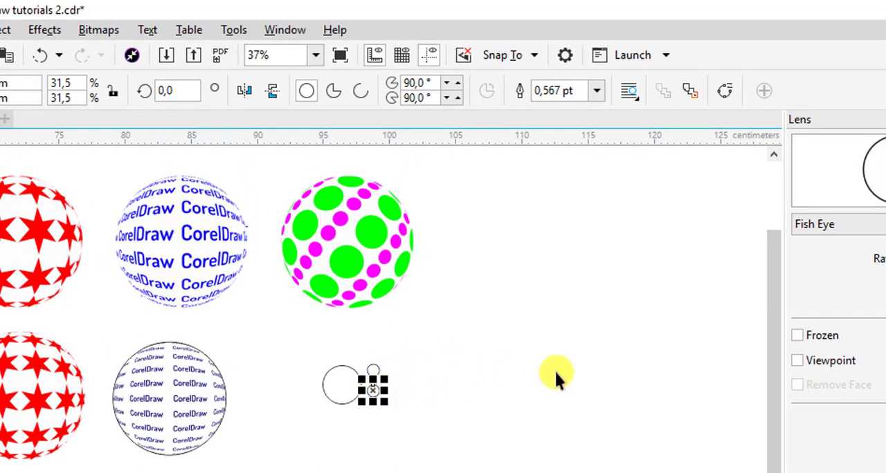
Fill the large circle with #00CCFF, the upper small one with #6699FF and the lower one dark blue, and remove all three outlines
left_click(341, 384)
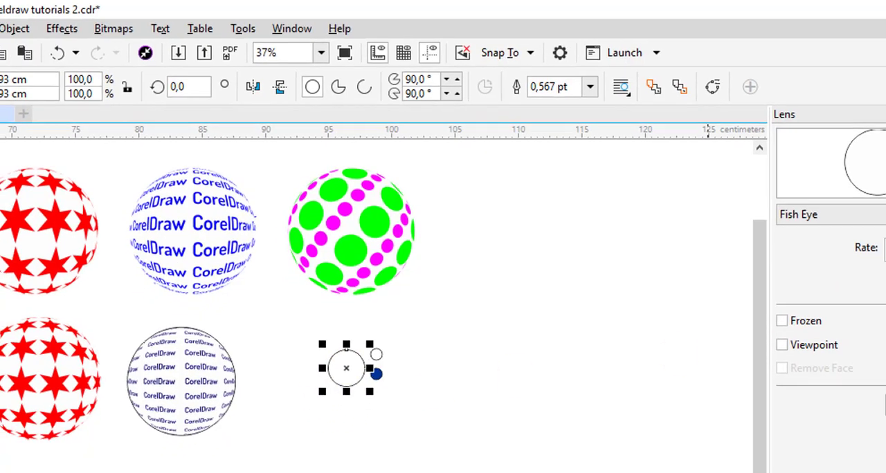
left_click(880, 135)
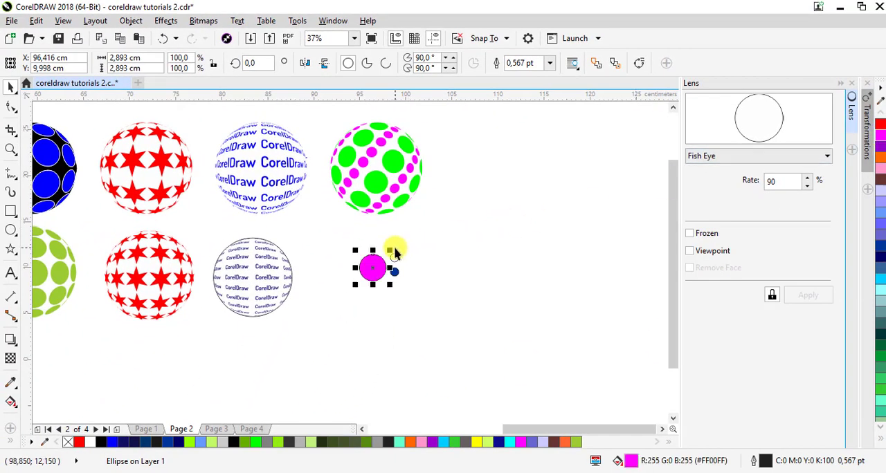
left_click(394, 256)
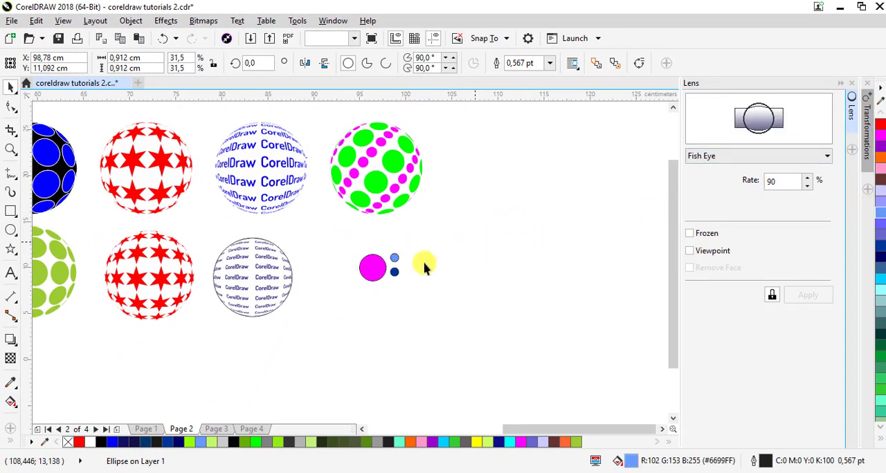
left_click(423, 260)
left_click(380, 275)
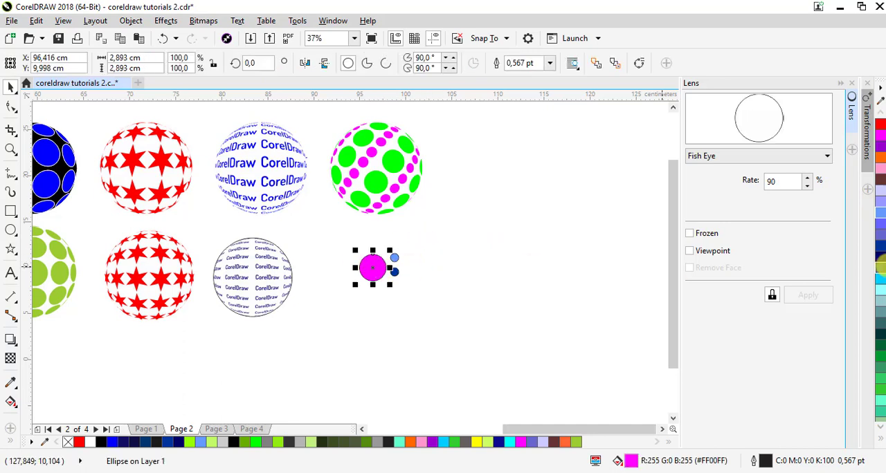
left_click(881, 281)
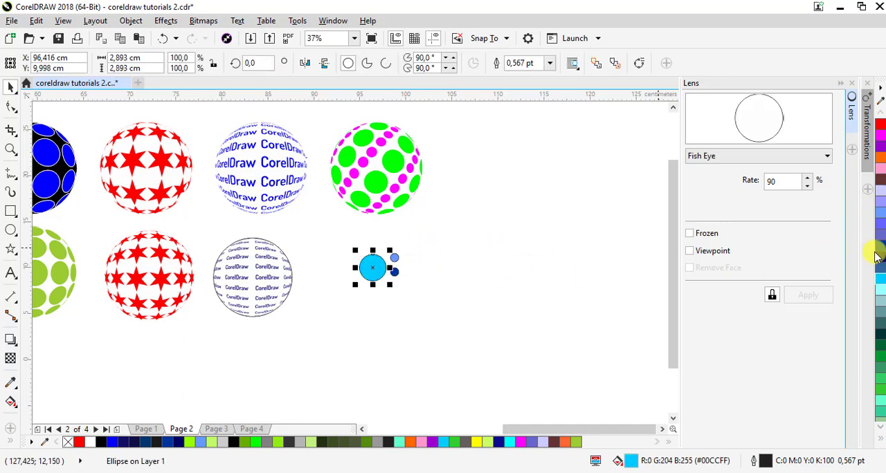
left_click_drag(338, 242, 462, 290)
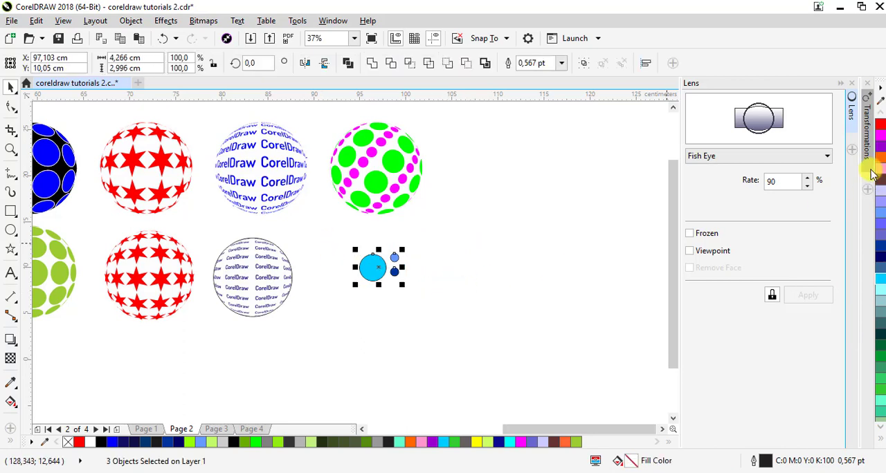
left_click(877, 437)
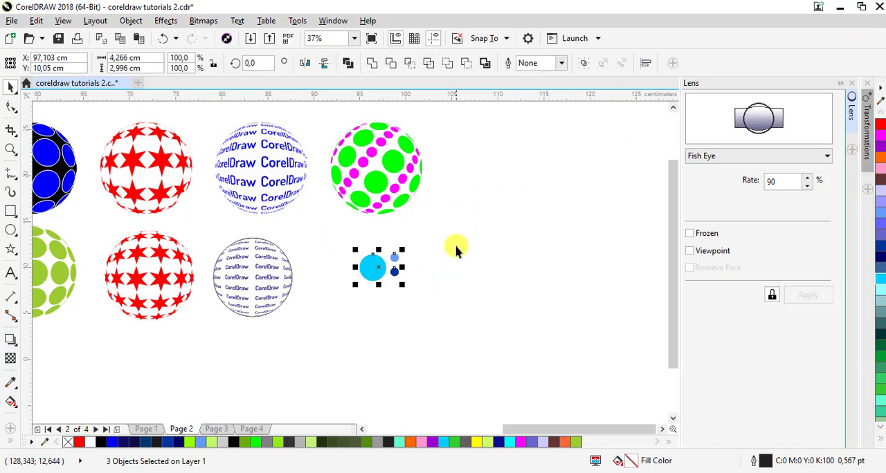
Move the two small circles down together so the pair is roughly centred vertically on the large cyan circle
left_click(346, 244)
scroll(368, 259, "up", 2)
left_click_drag(406, 253, 440, 313)
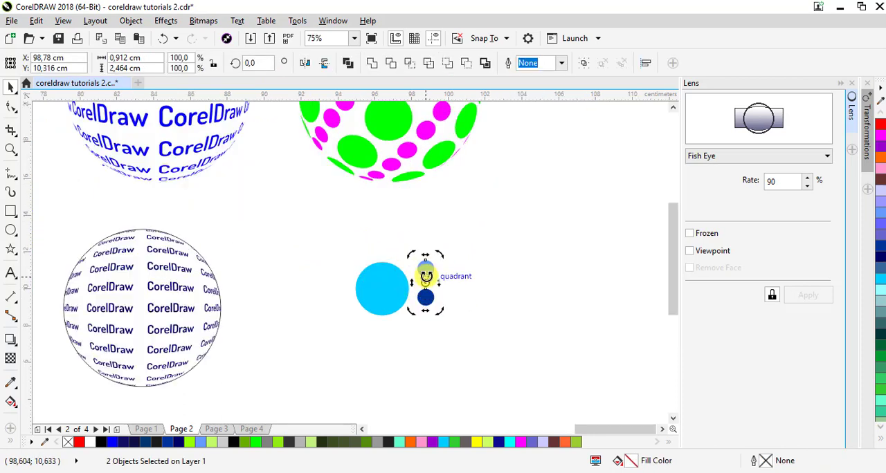
left_click(425, 272)
left_click_drag(425, 269, 426, 277)
left_click(355, 257)
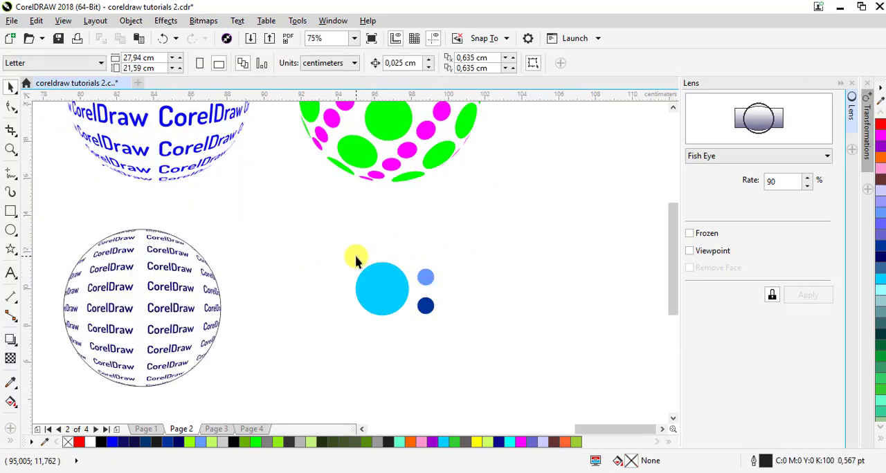
Group the large cyan circle with the two small blue circles
left_click_drag(355, 257, 453, 332)
left_click_drag(330, 234, 453, 325)
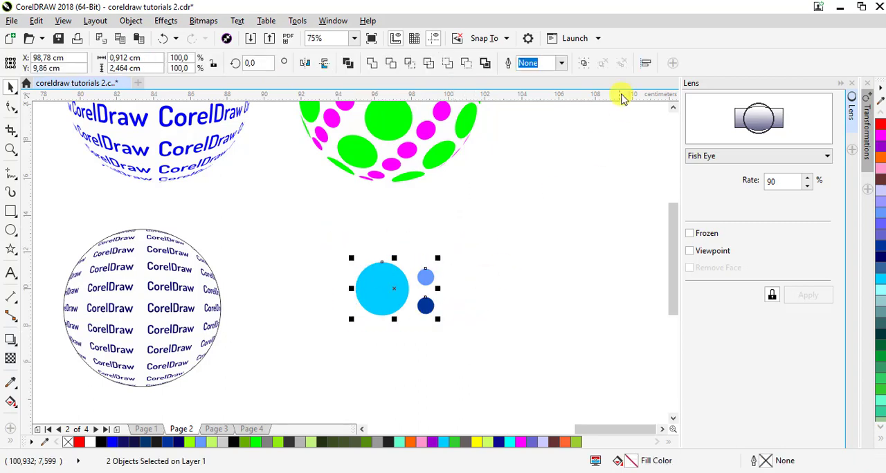
left_click(584, 63)
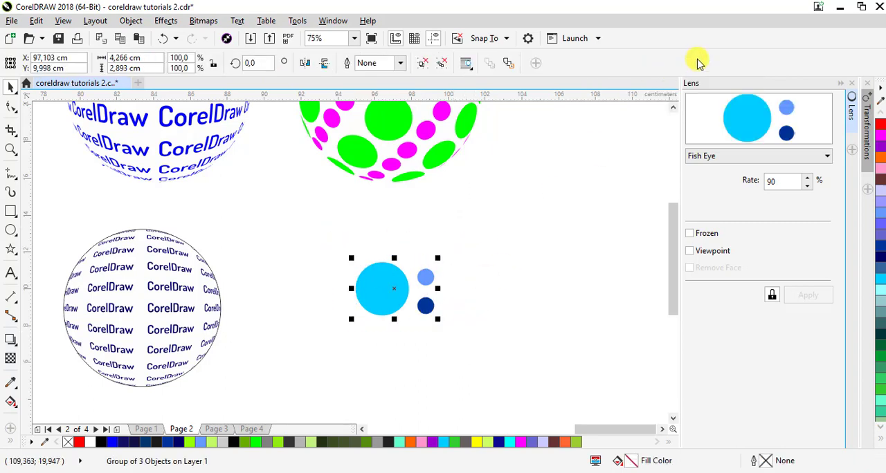
Duplicate the circle group horizontally with 4 copies at an X offset of 4.6 cm and a Y offset of 0 cm
left_click(838, 84)
left_click(825, 429)
left_click(825, 430)
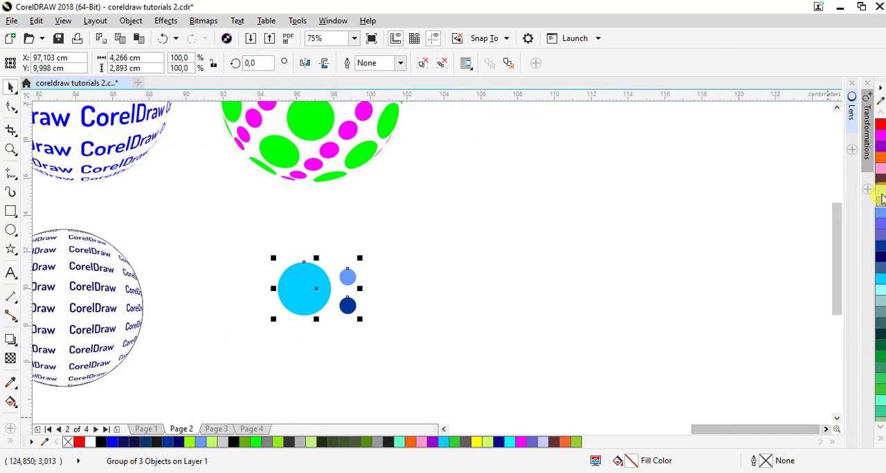
left_click(868, 142)
double_click(760, 222)
type("302")
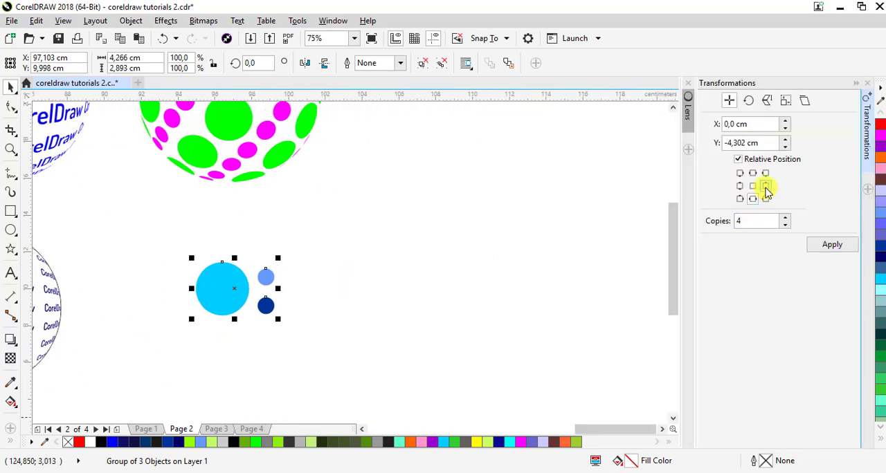
left_click(739, 133)
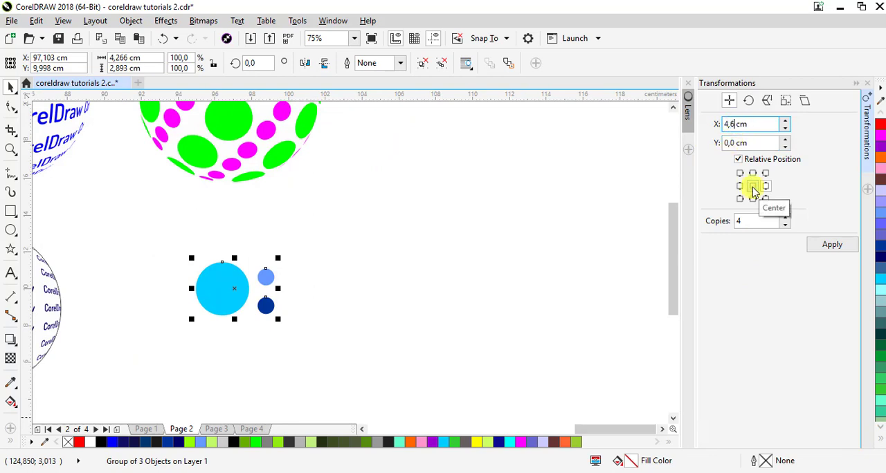
key("Return")
left_click(172, 239)
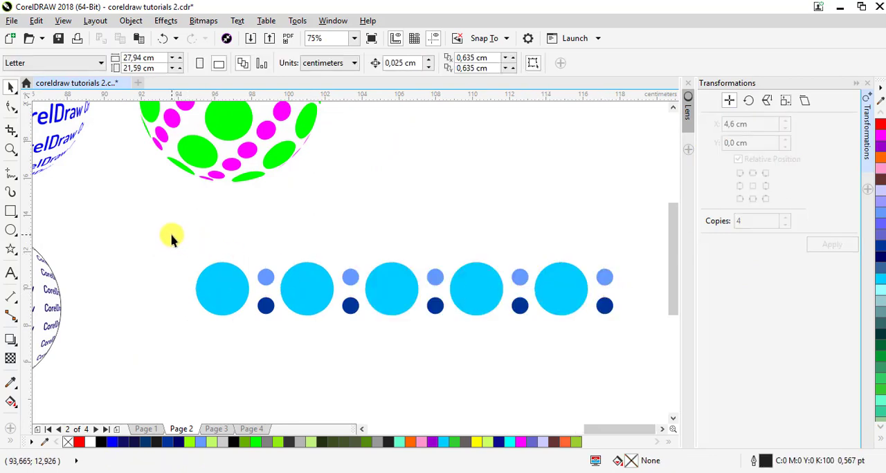
Duplicate the whole row of circle groups downward with 5 copies at a vertical offset of -3 cm
left_click_drag(172, 239, 630, 356)
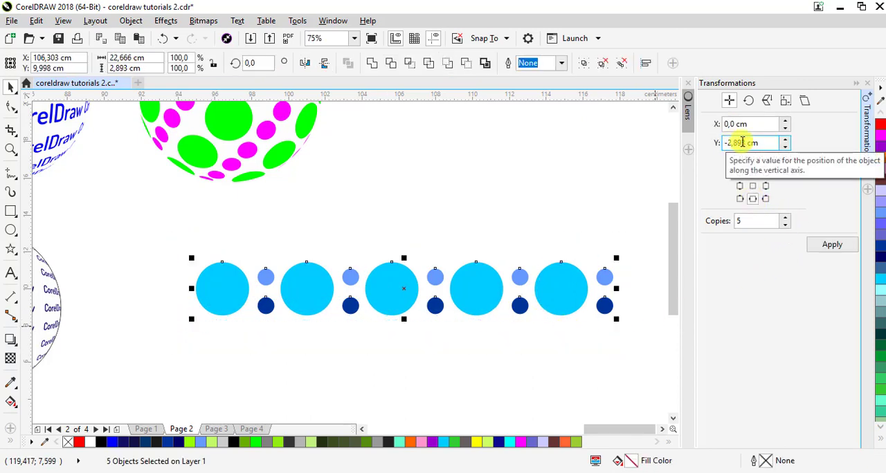
left_click_drag(746, 142, 737, 143)
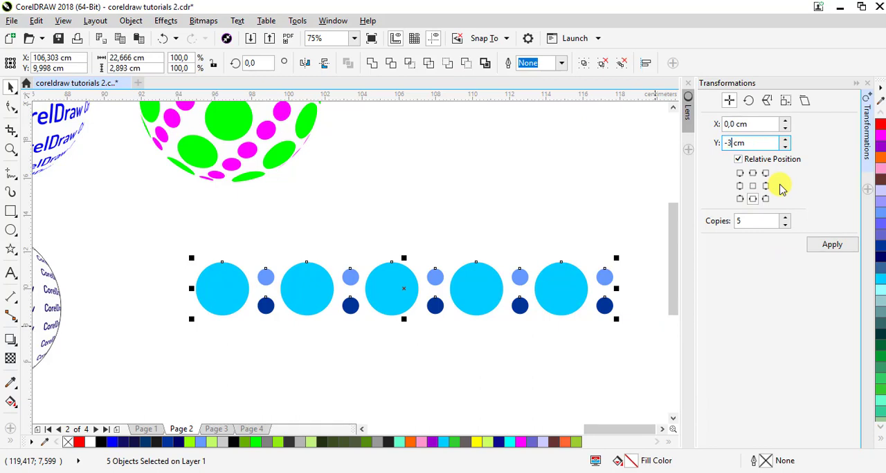
left_click(832, 251)
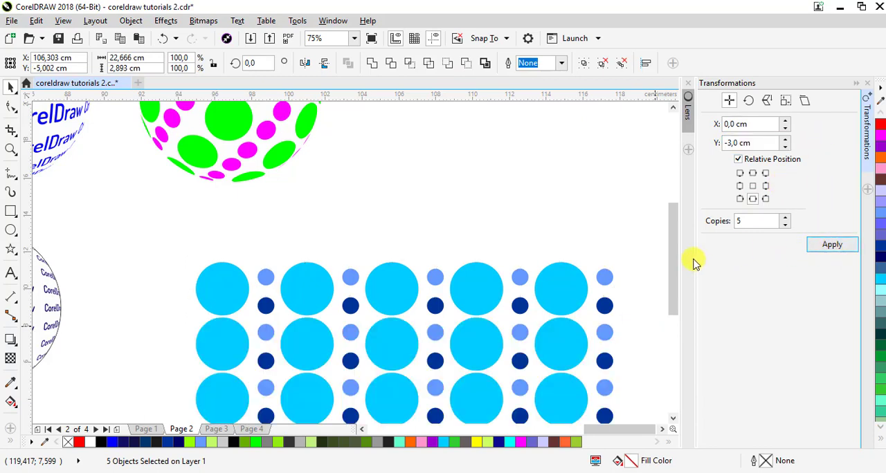
Draw a circle over the blue dot grid, enlarge it to about 17.2 cm in diameter and centre it roughly on the pattern
left_click_drag(668, 234, 666, 296)
scroll(652, 291, "down", 1)
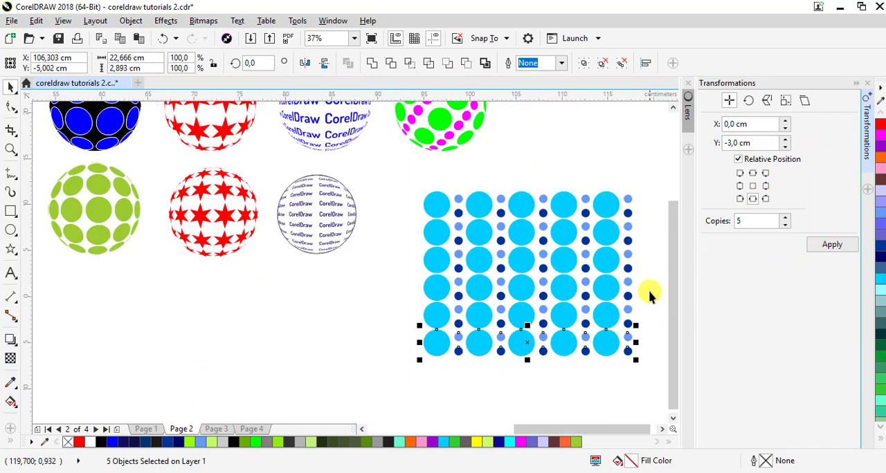
left_click(661, 430)
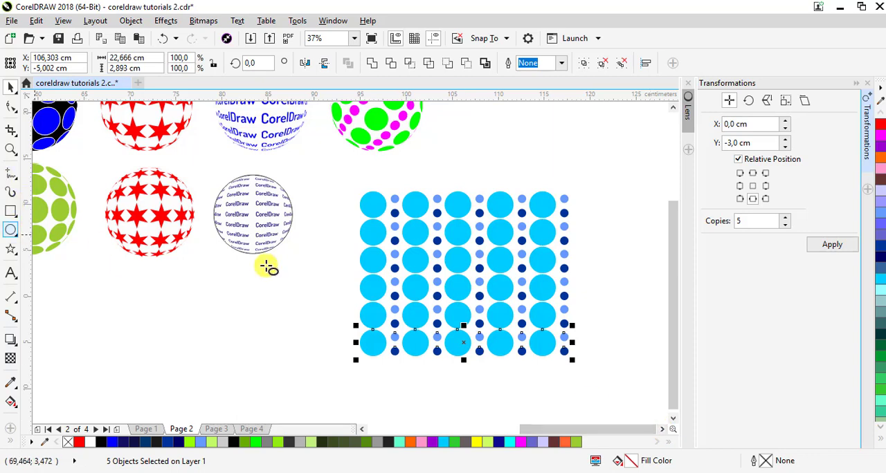
mouse_move(385, 206)
left_mouse_down()
mouse_move(448, 281)
mouse_move(526, 336)
left_mouse_up()
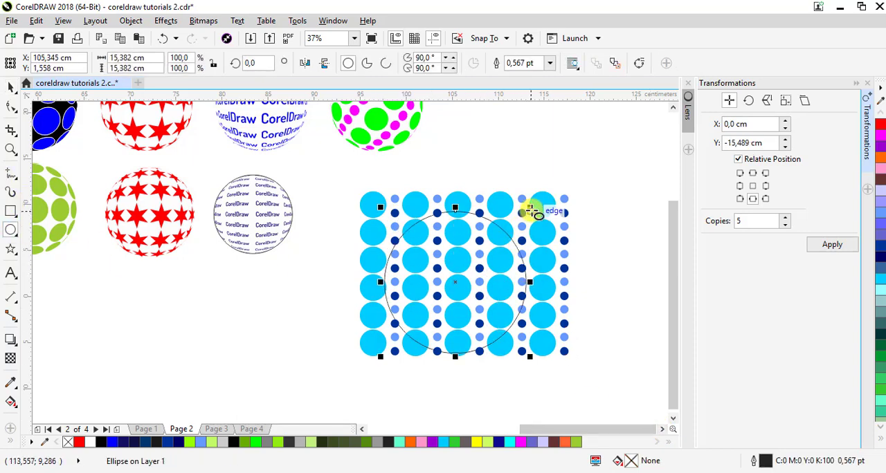
mouse_move(530, 210)
left_mouse_down()
mouse_move(557, 191)
mouse_move(527, 198)
left_mouse_up()
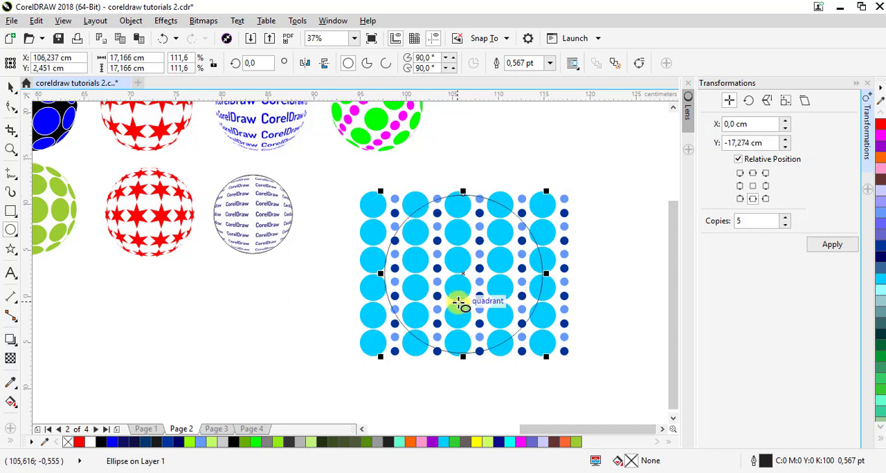
left_click_drag(466, 273, 471, 274)
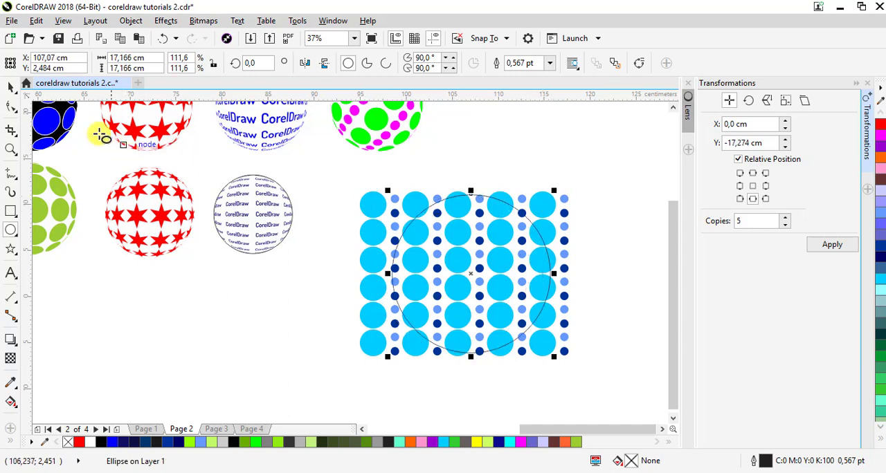
left_click(10, 87)
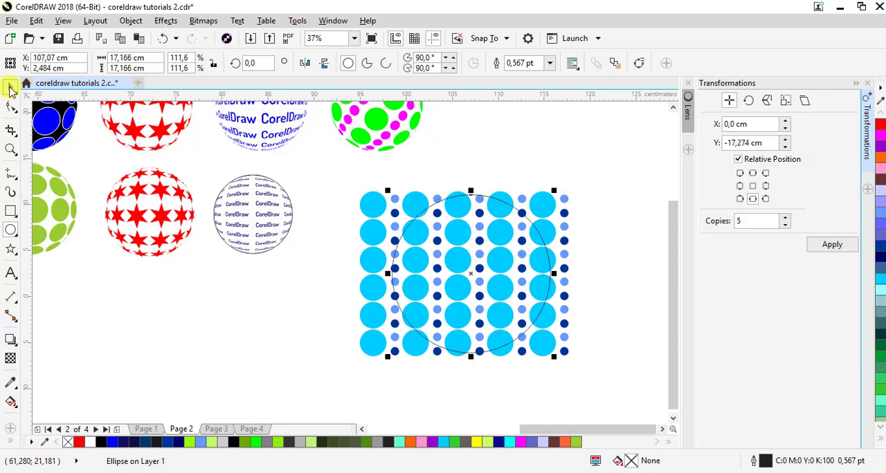
Apply a Fish Eye lens with a rate of 135% to the circle over the blue dot grid
left_click(854, 83)
left_click(854, 124)
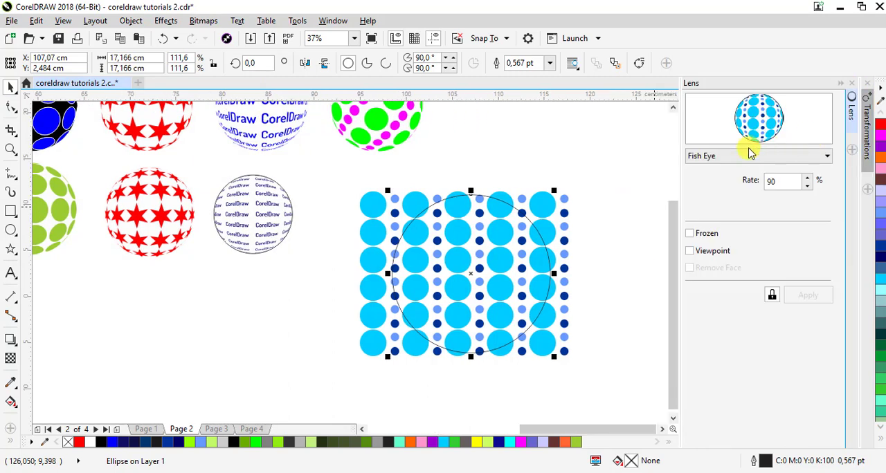
left_click(741, 157)
left_click(725, 224)
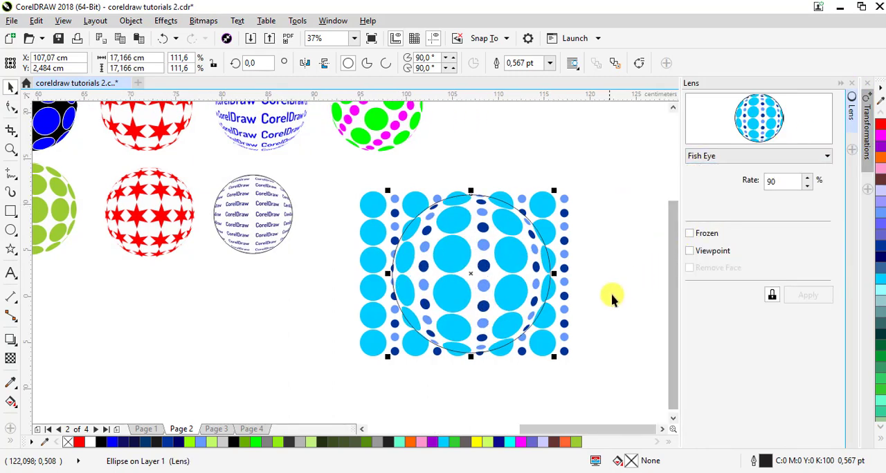
left_click(807, 178)
left_click(807, 178)
left_click(807, 178)
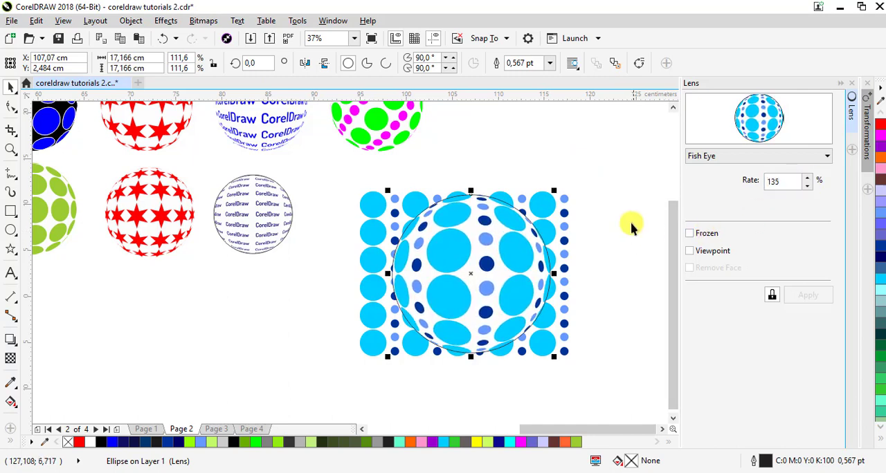
Freeze the Fish Eye lens on the circle over the blue dot grid
left_click(615, 240)
left_click(521, 247)
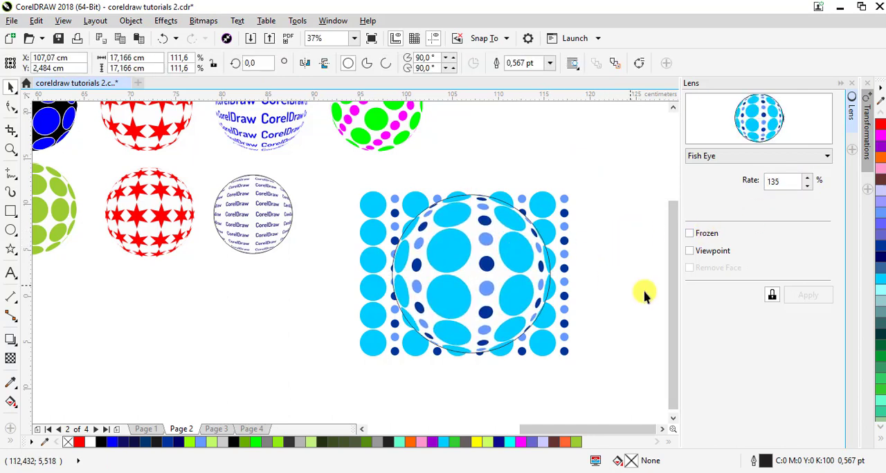
left_click(690, 234)
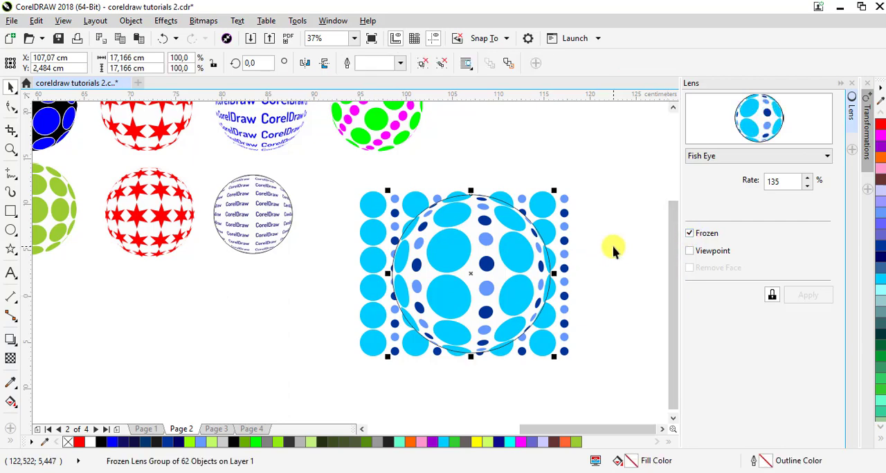
left_click(841, 84)
left_click(710, 333)
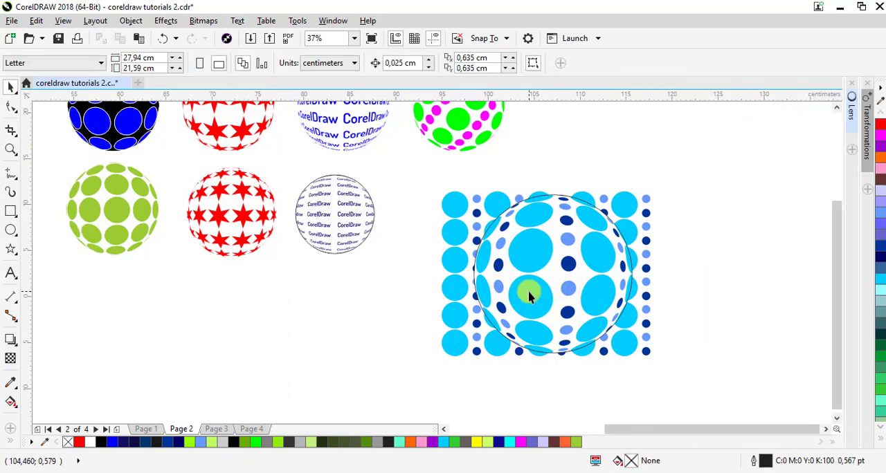
Move the frozen blue sphere off the source pattern and delete the remaining grid of circle groups
left_click_drag(531, 295, 719, 235)
left_click_drag(678, 380, 407, 185)
key("ctrl+u")
right_click(457, 203)
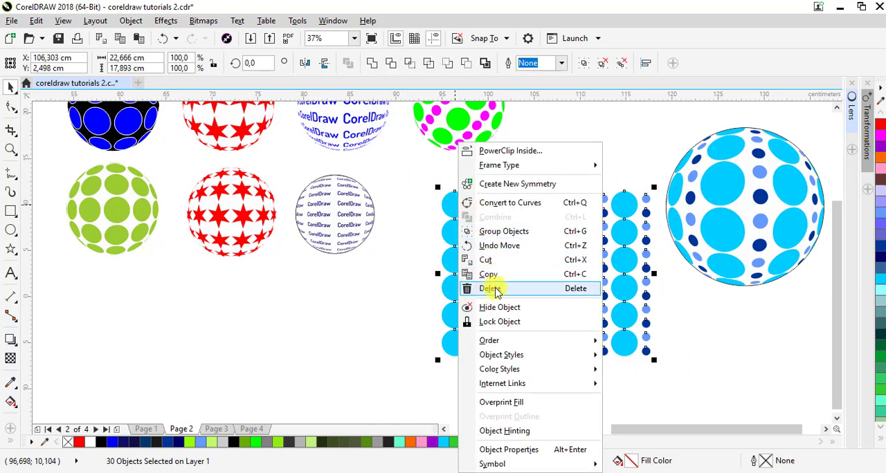
left_click(441, 287)
Move the blue sphere beside the lower CorelDraw text sphere and shrink it to about 12.8 cm in diameter
left_click_drag(721, 196, 453, 230)
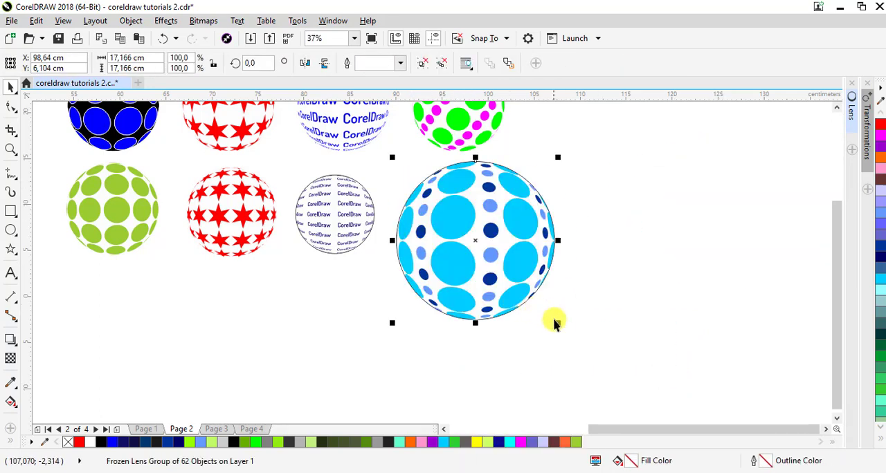
left_click_drag(542, 315, 518, 297)
Rotate the blue sphere to about 323.8° and shrink it to about 9.9 cm in diameter
left_click(489, 204)
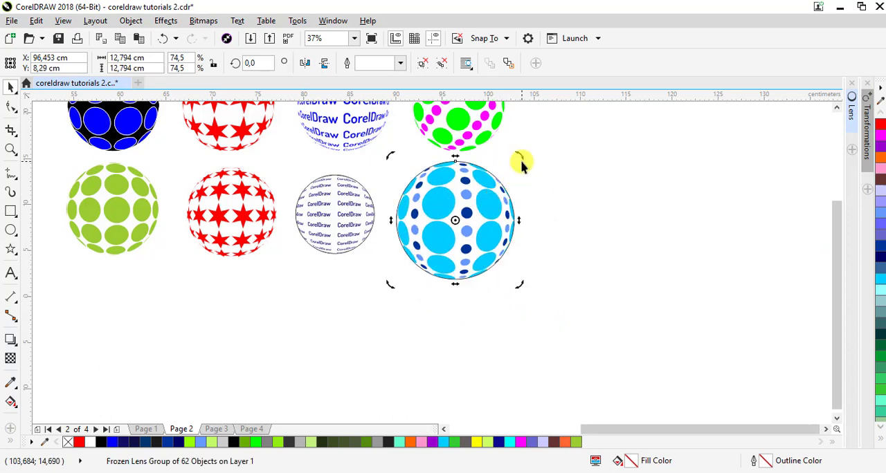
left_click_drag(520, 162, 556, 204)
left_click(488, 218)
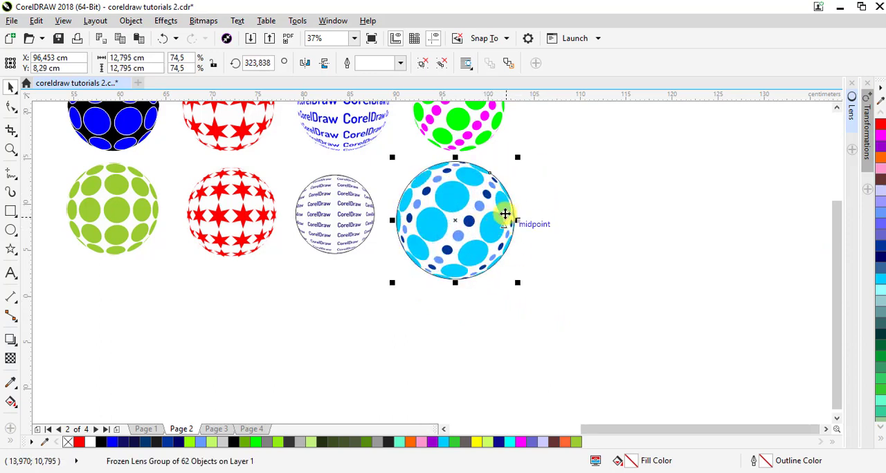
left_click_drag(520, 156, 455, 211)
Remove the outlines from the lower CorelDraw text sphere and the blue sphere
left_click_drag(569, 309, 277, 154)
left_click(877, 435)
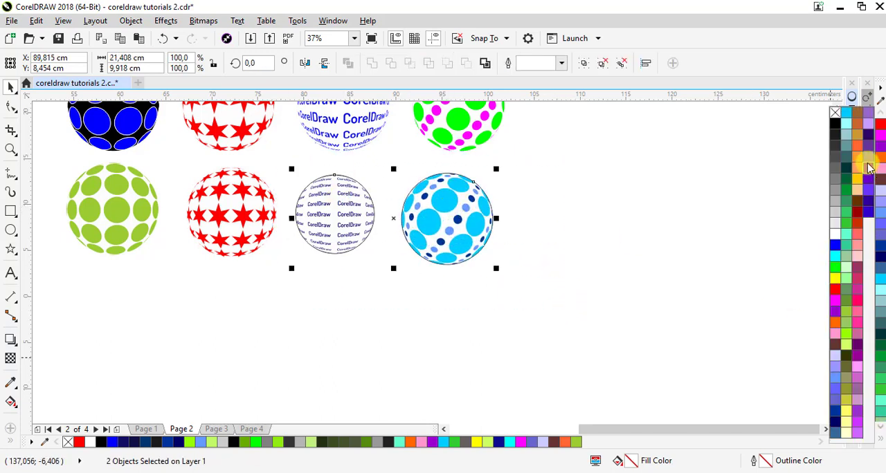
left_click(836, 117)
left_click(548, 201)
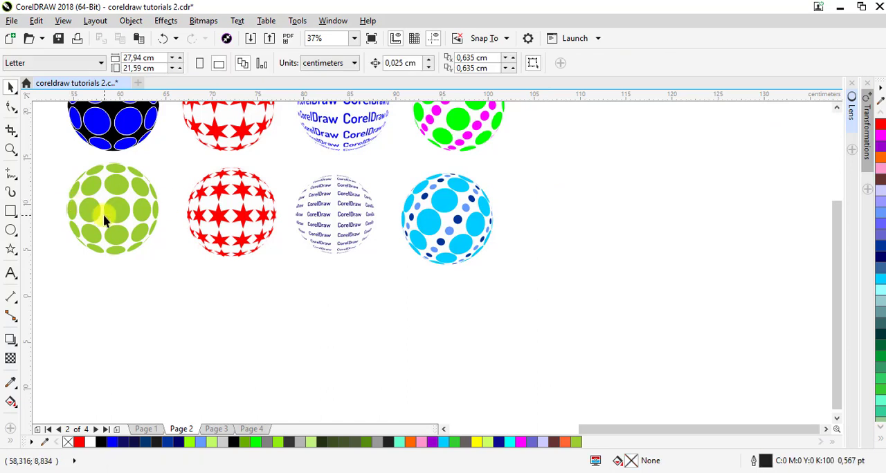
Resize the lower green sphere to 10 x 10 cm and repeat the stretch on the lower star, CorelDraw text and blue spheres
left_click(114, 210)
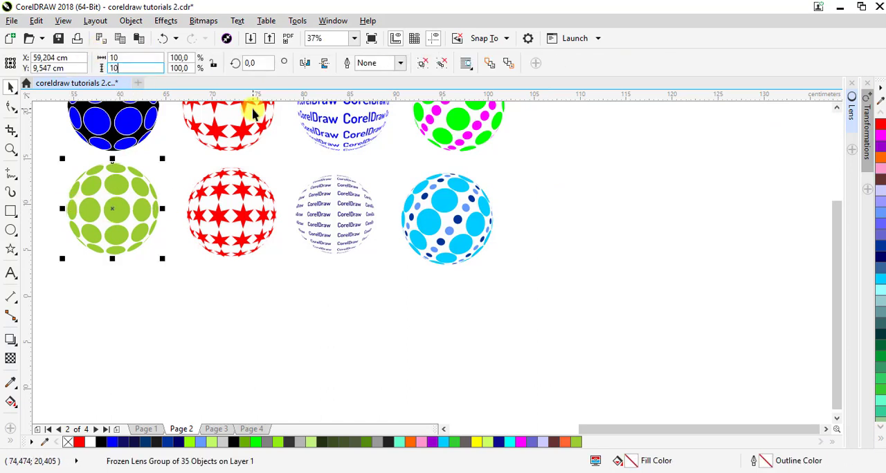
left_click(235, 213)
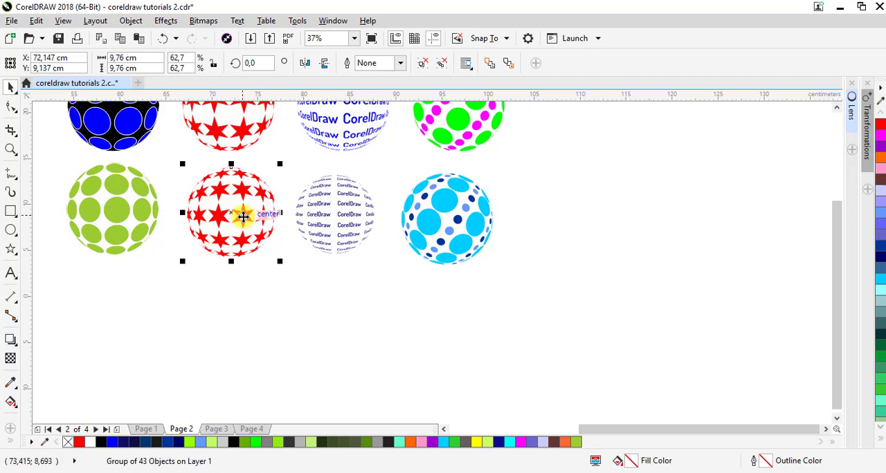
left_click(330, 205)
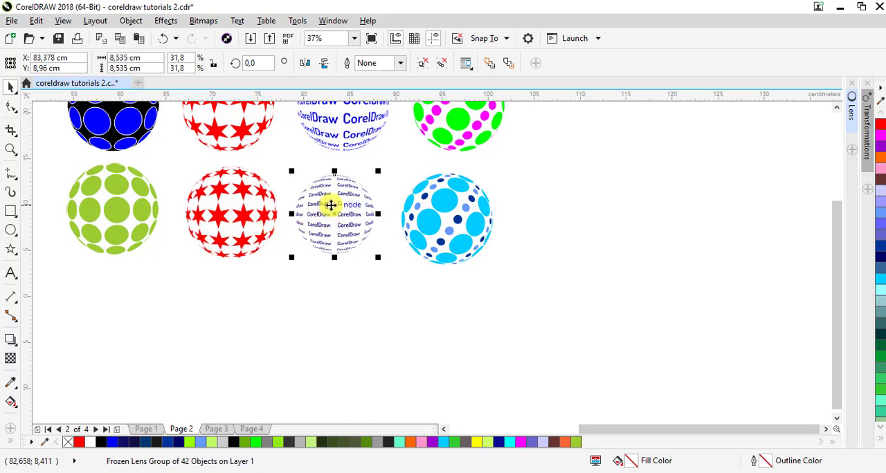
left_click(63, 24)
mouse_move(90, 23)
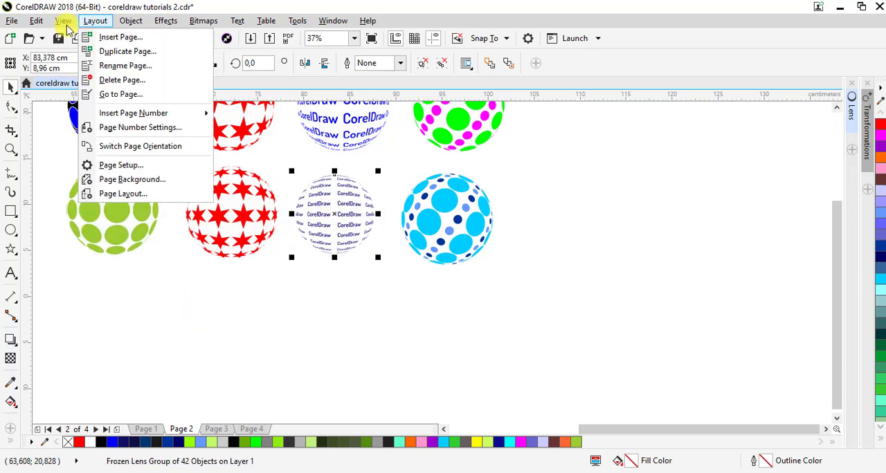
mouse_move(36, 22)
left_click(69, 66)
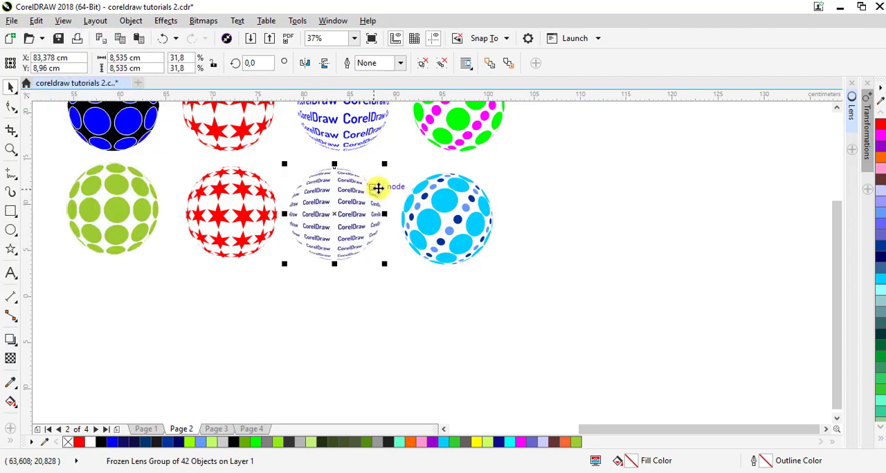
left_click(430, 211)
left_click(37, 22)
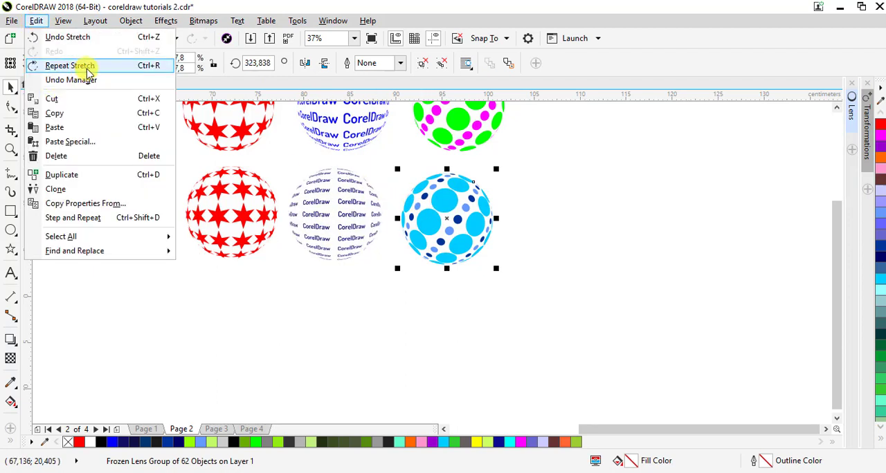
left_click(78, 65)
Align the four spheres of the lower row at the same height
left_click_drag(530, 338, 58, 155)
key("ctrl+r")
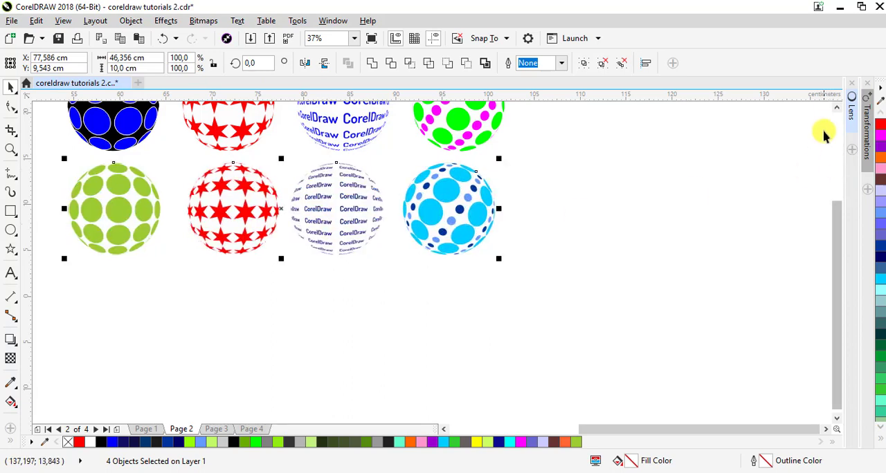
Zoom in on the two rows of spheres to examine the finished patterns
left_click(836, 107)
left_click(837, 108)
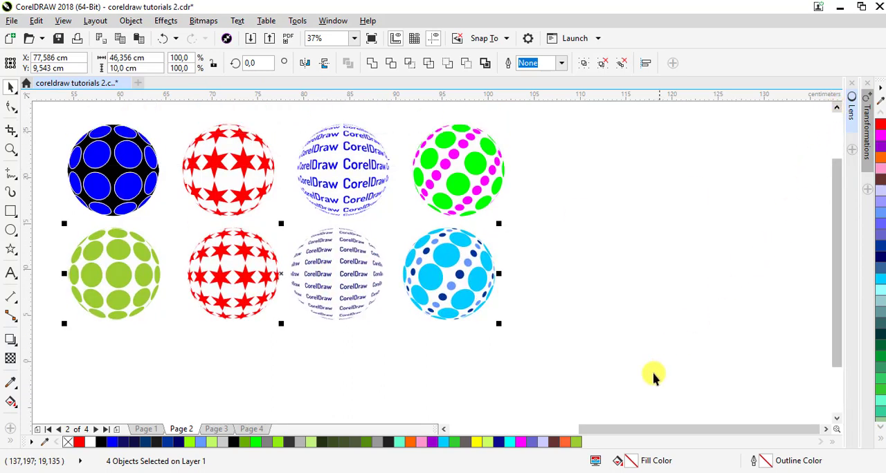
left_click(10, 152)
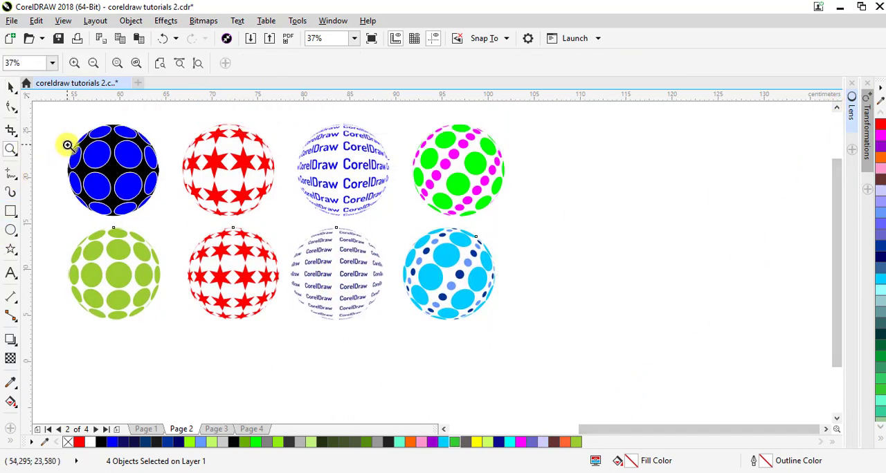
left_click(537, 338)
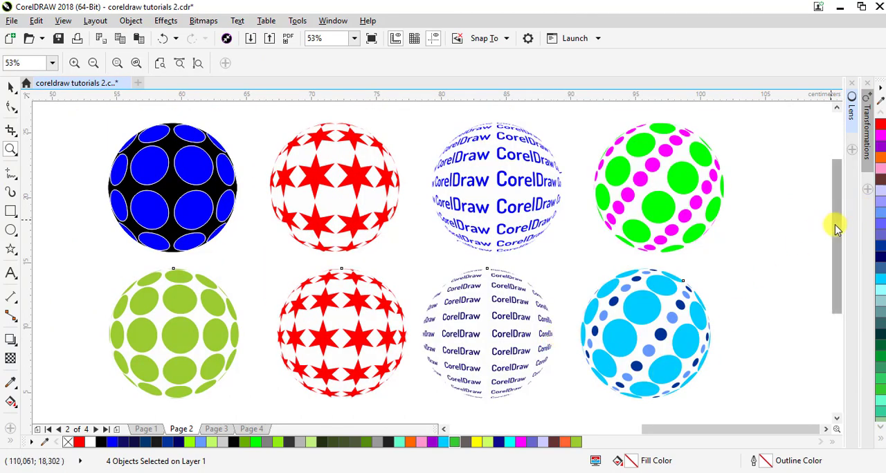
left_click(10, 87)
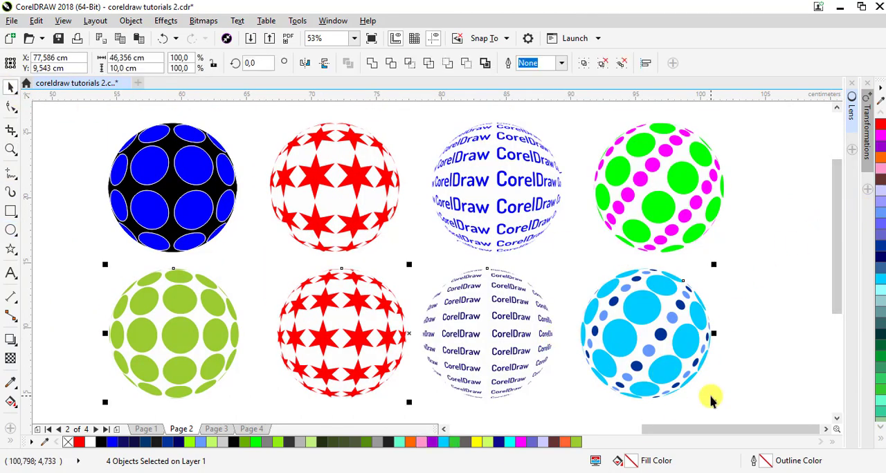
left_click(759, 280)
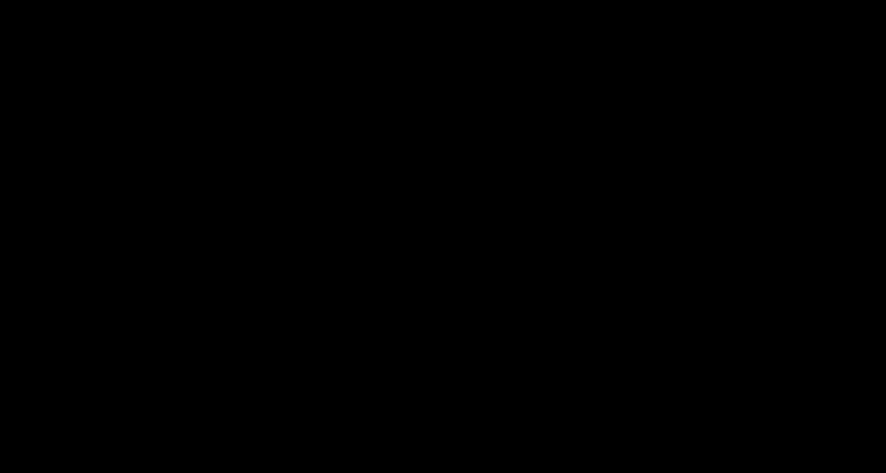